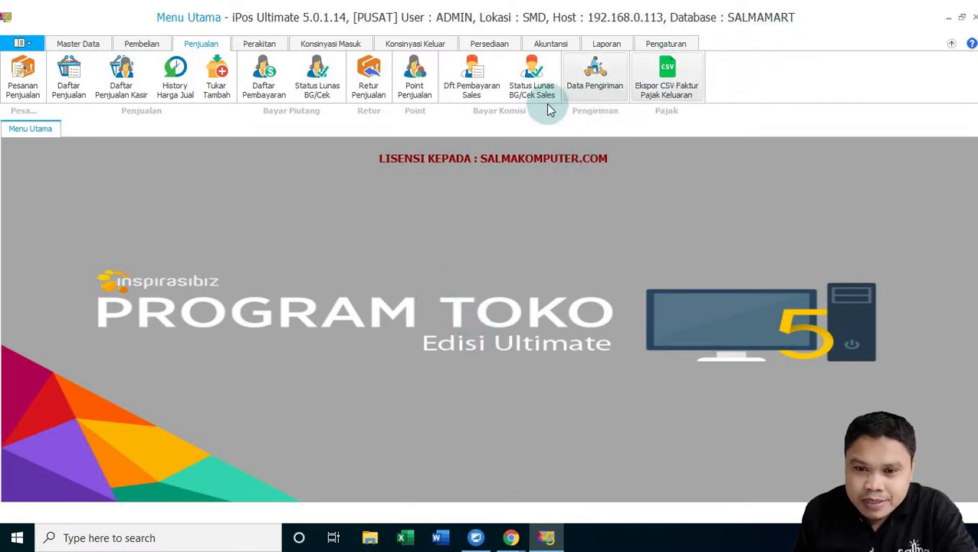
Preview the Laporan Piutang Beredar report for all customers, examine the outstanding credits per customer, and close the preview
click(606, 44)
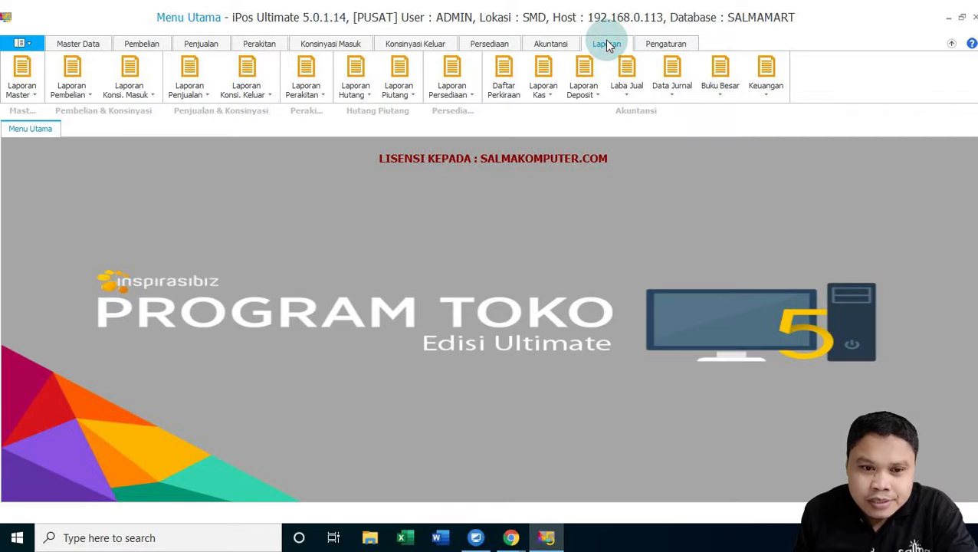
click(398, 90)
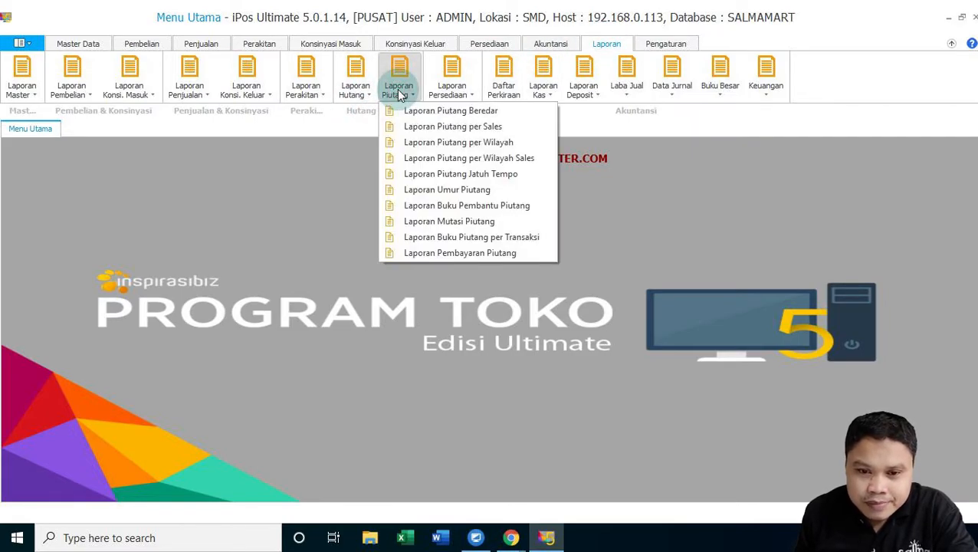
click(444, 111)
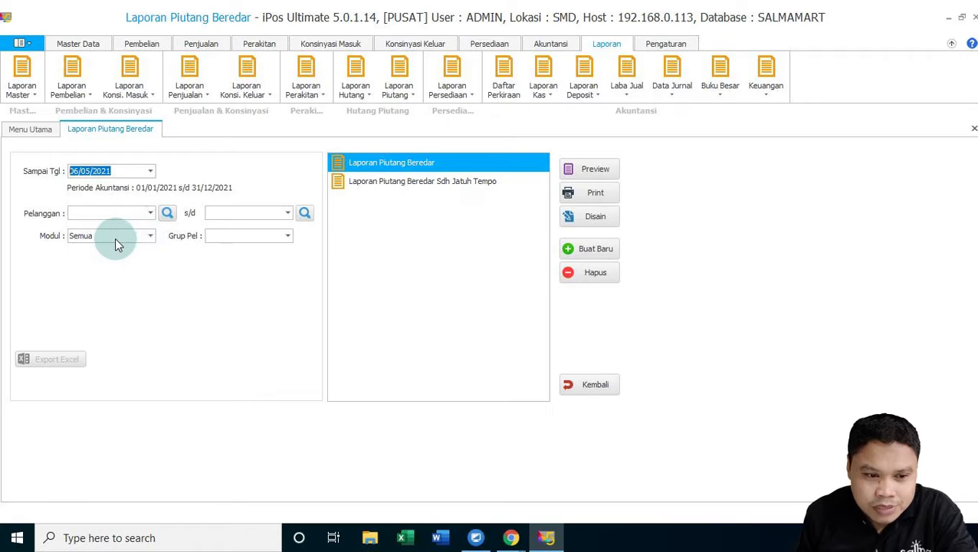
click(595, 170)
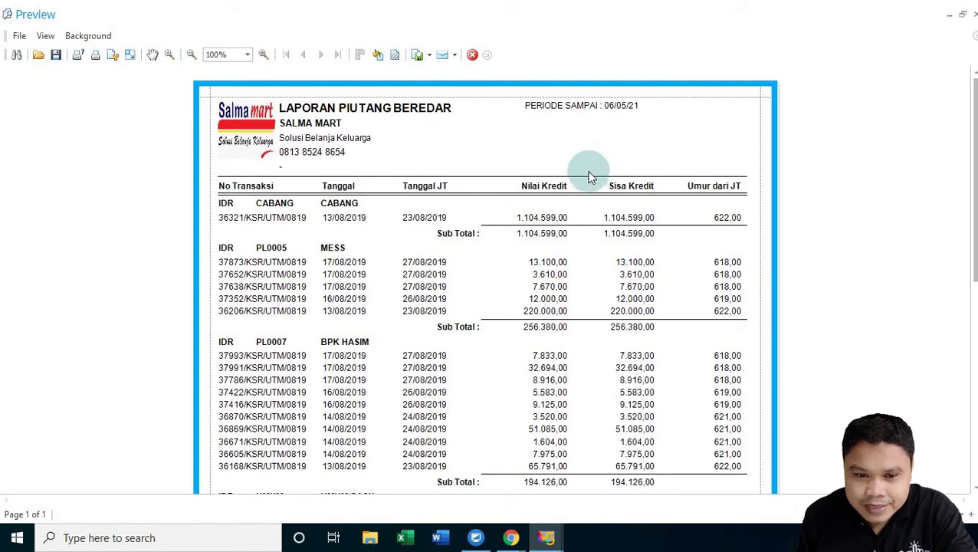
mouse_move(973, 108)
mouse_down()
mouse_move(975, 134)
mouse_move(975, 100)
mouse_up()
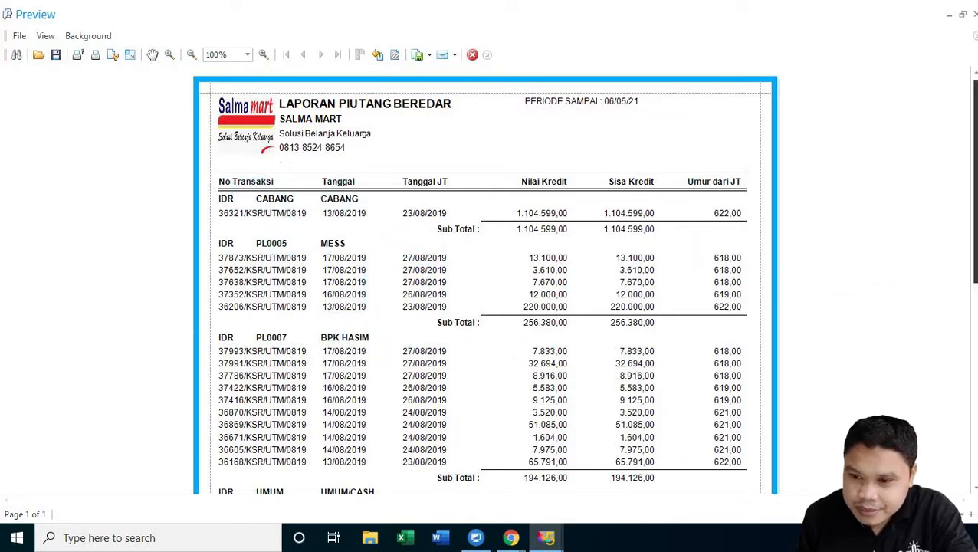
drag(974, 158, 972, 218)
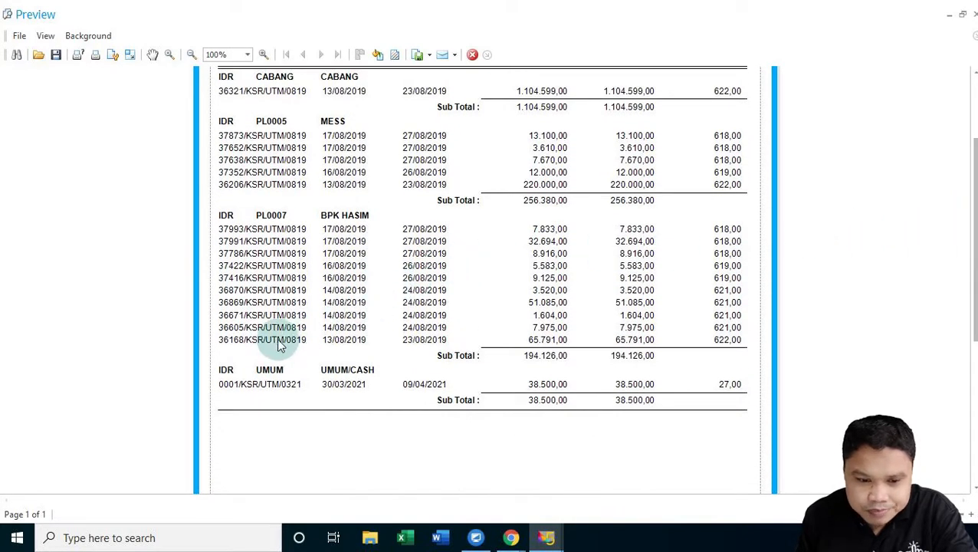
drag(973, 199, 974, 149)
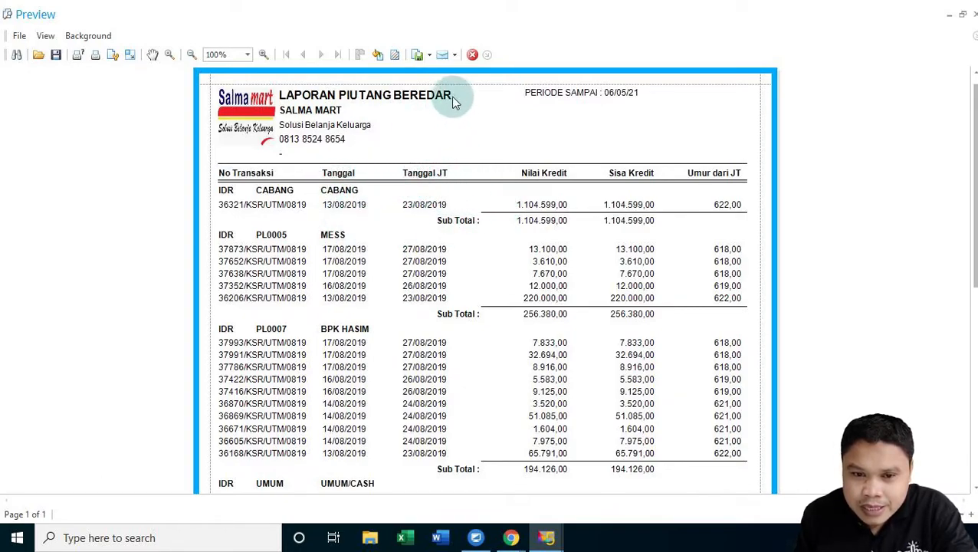
click(471, 55)
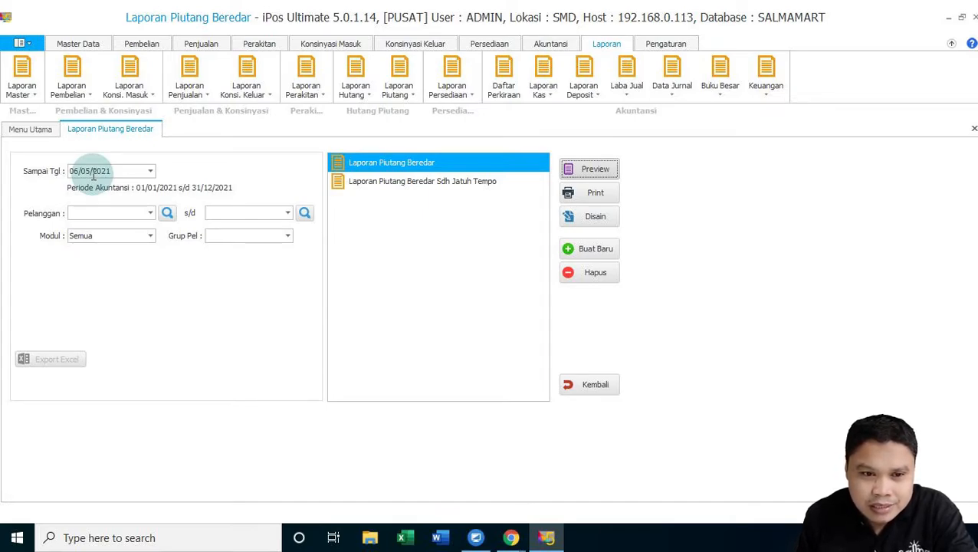
Create a new receivable payment for customer CABANG, using account 1-1112 - KAS FINANCE
click(201, 45)
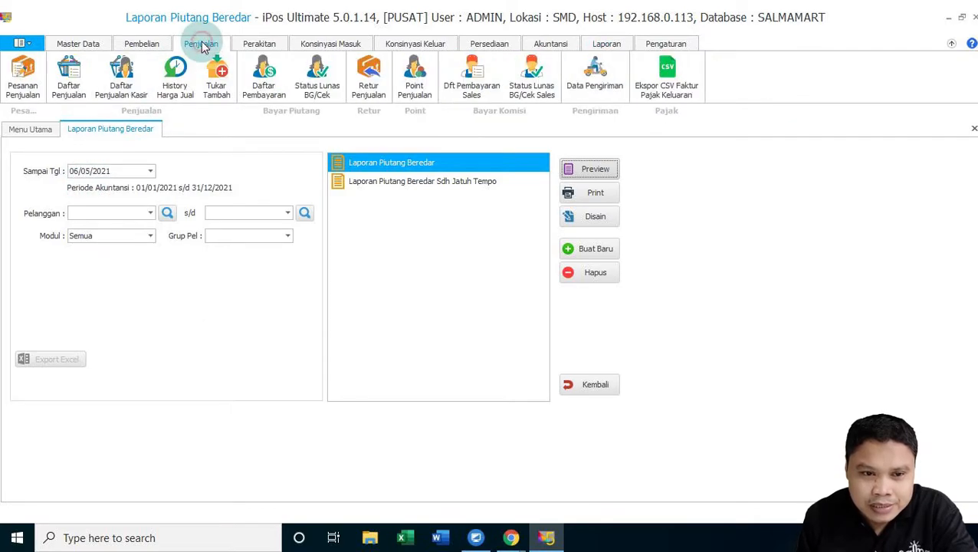
click(270, 89)
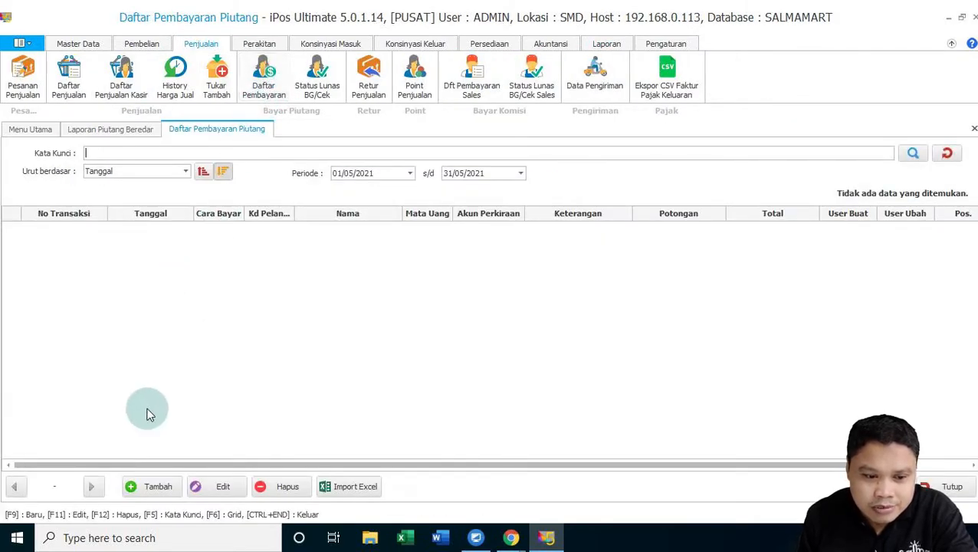
click(160, 486)
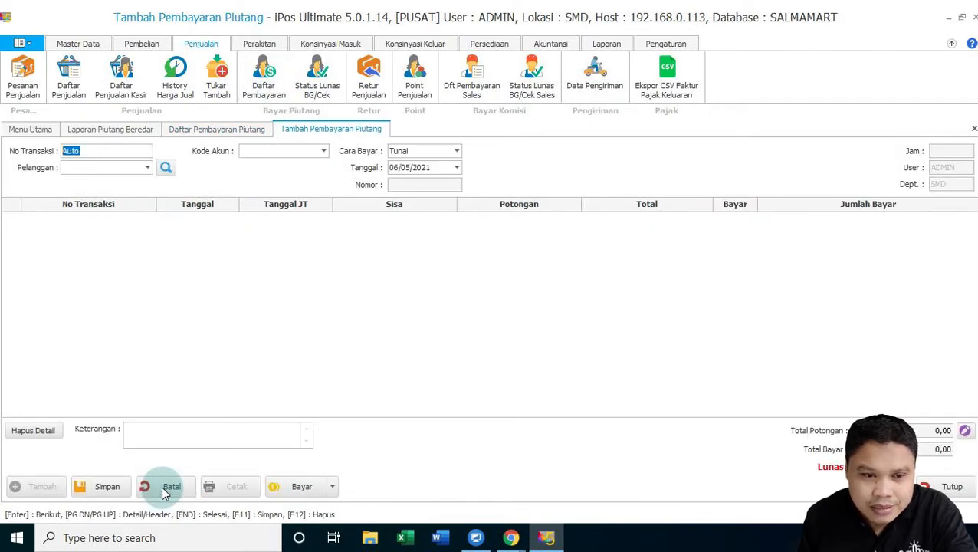
click(150, 170)
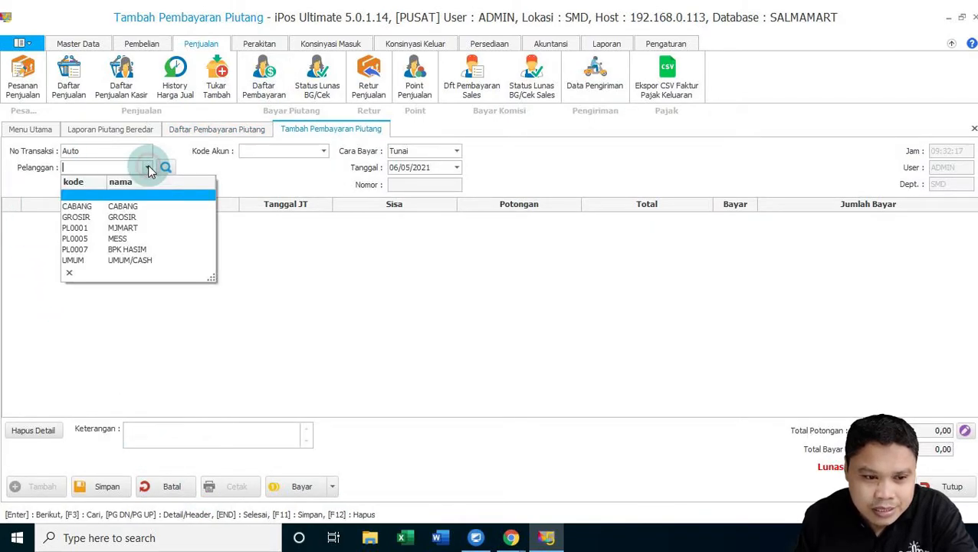
click(134, 205)
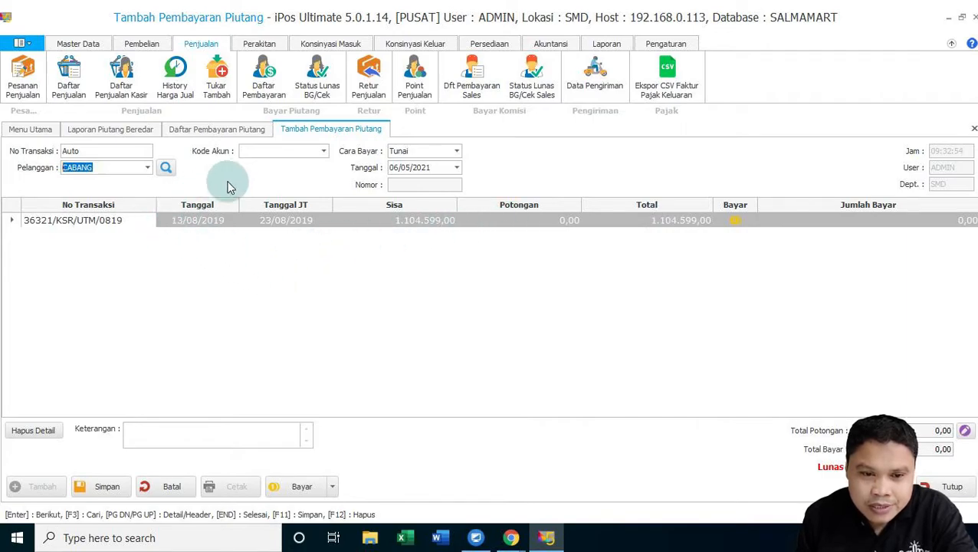
click(324, 151)
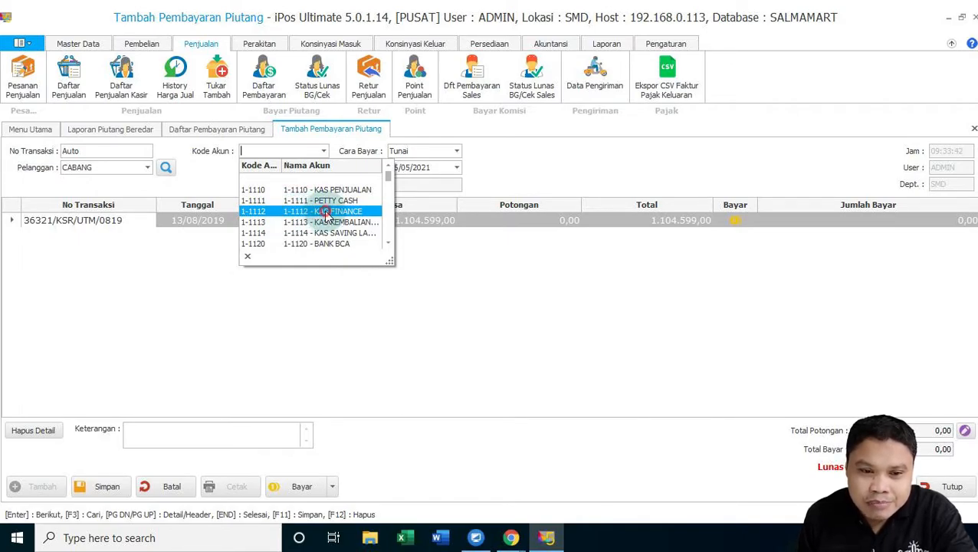
click(325, 213)
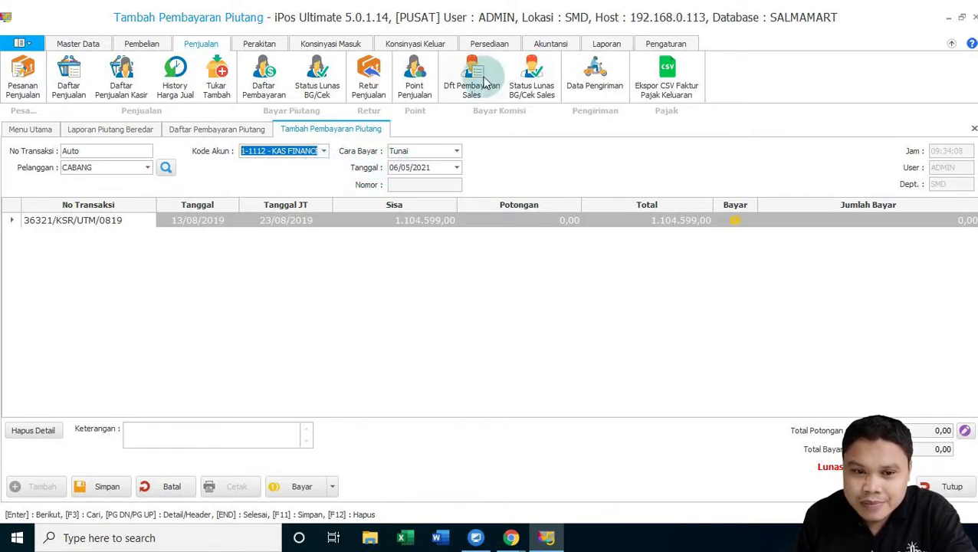
Preview the Buku Besar report for account 1-1112 - KAS FINANCE, examine its entries through the last page, and close the preview
click(606, 44)
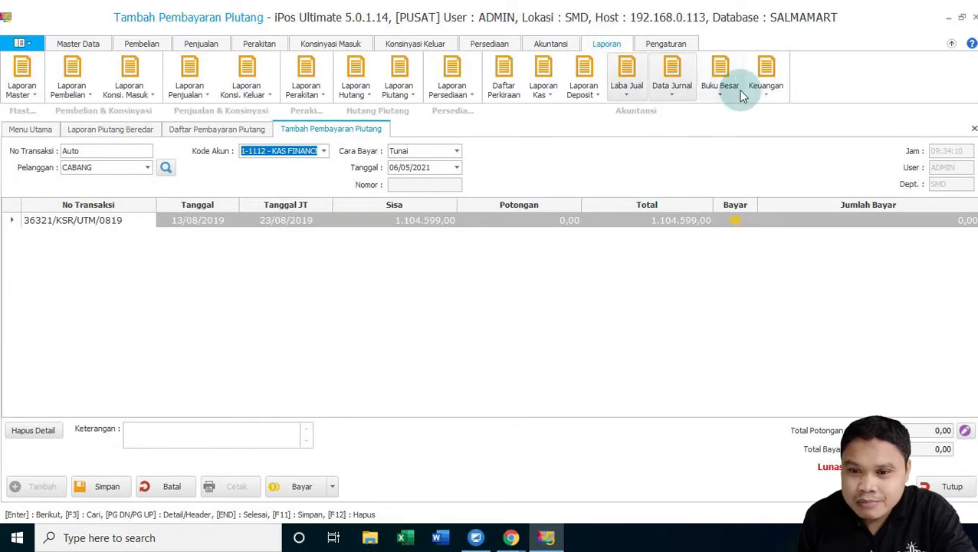
click(725, 95)
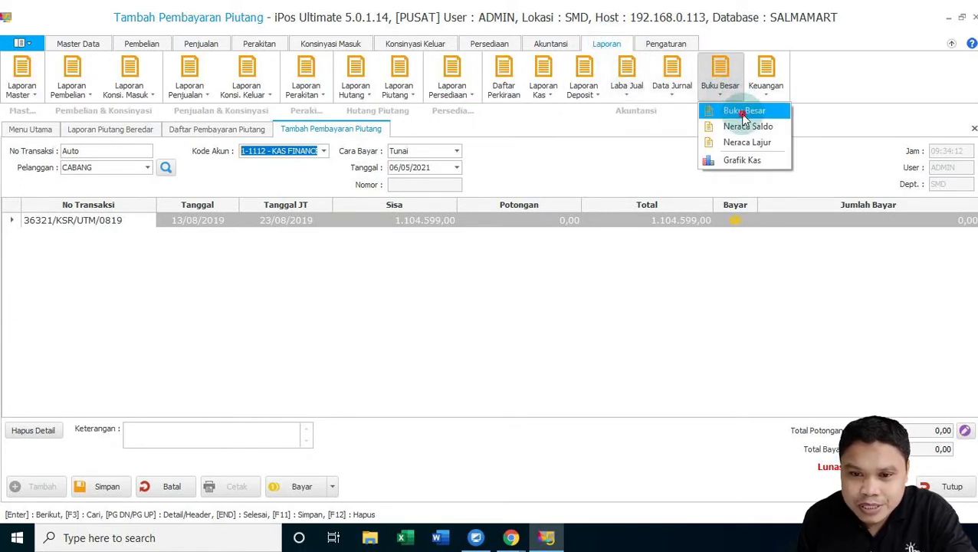
click(743, 113)
click(161, 223)
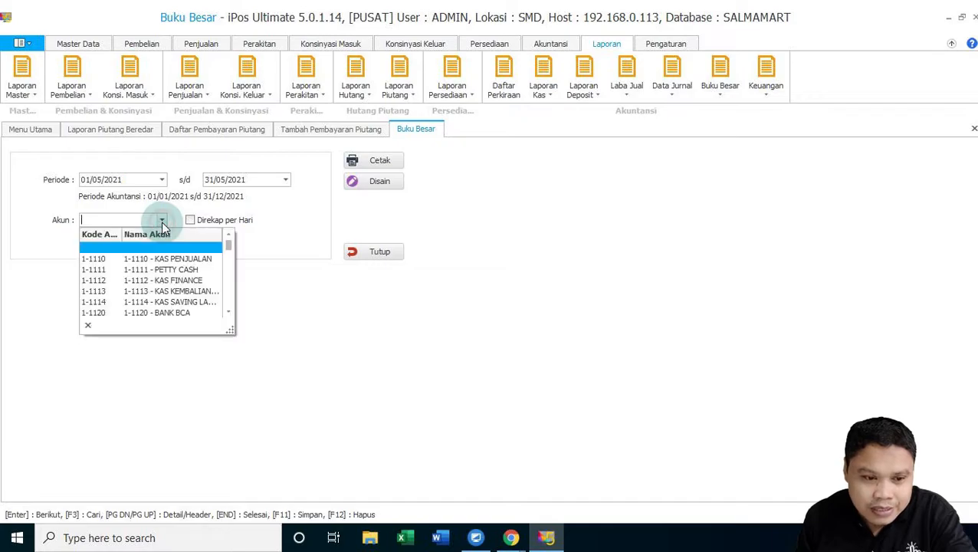
click(175, 277)
click(378, 162)
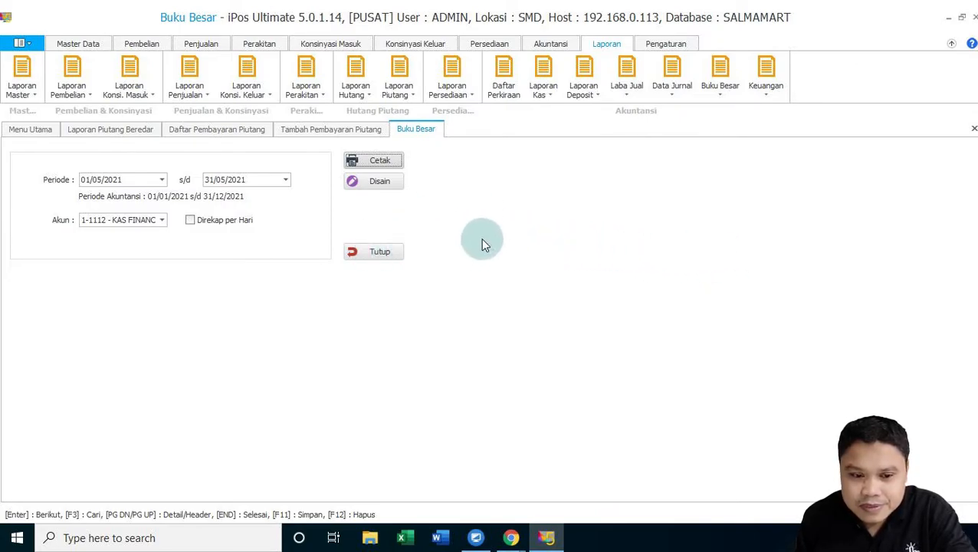
mouse_move(547, 540)
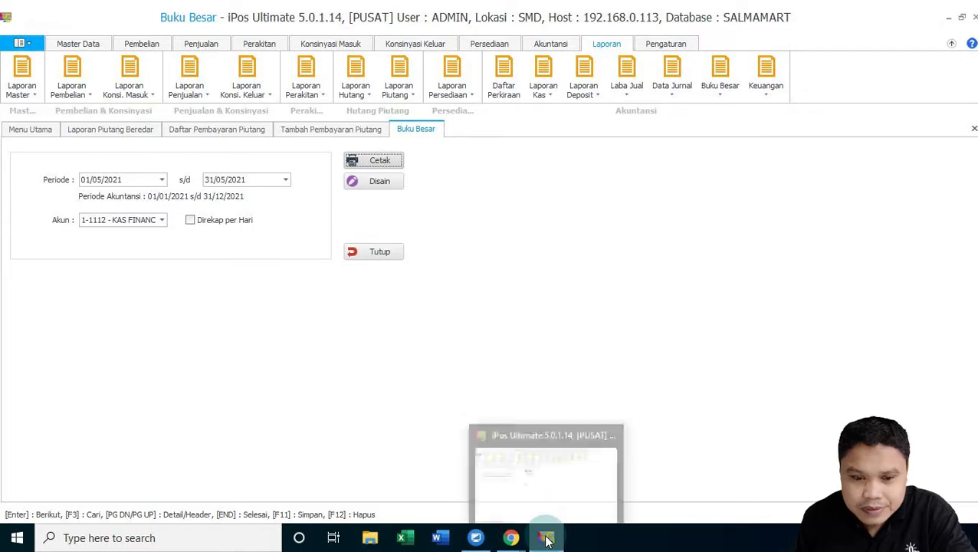
click(588, 478)
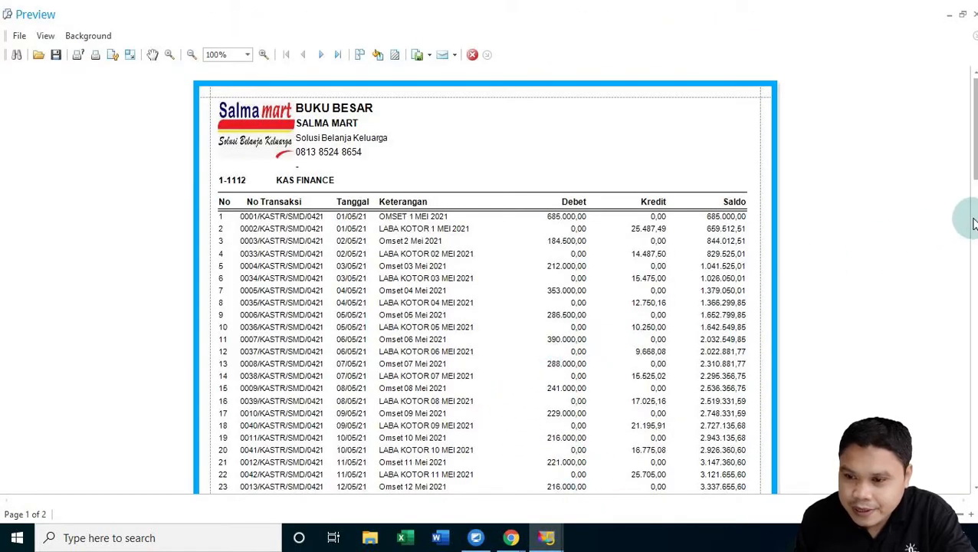
drag(968, 146, 967, 340)
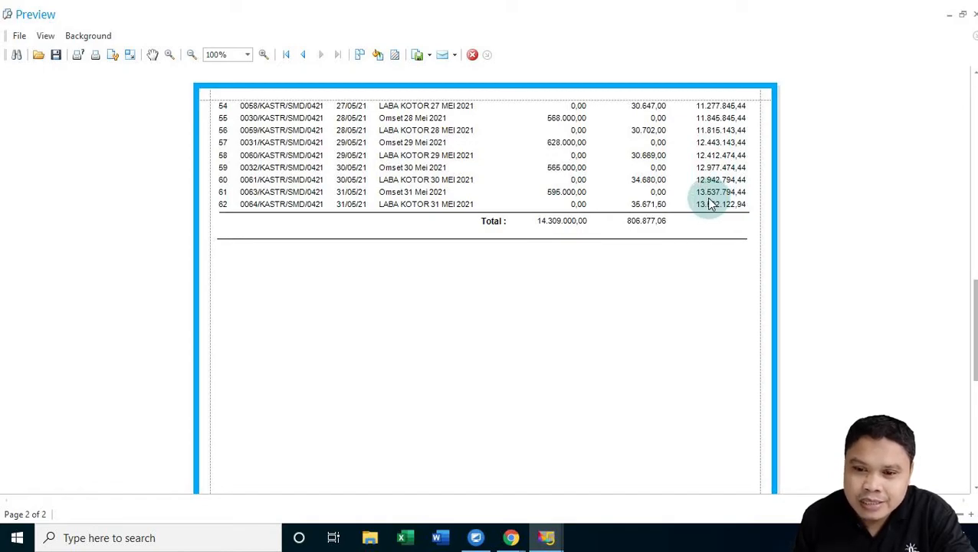
click(472, 54)
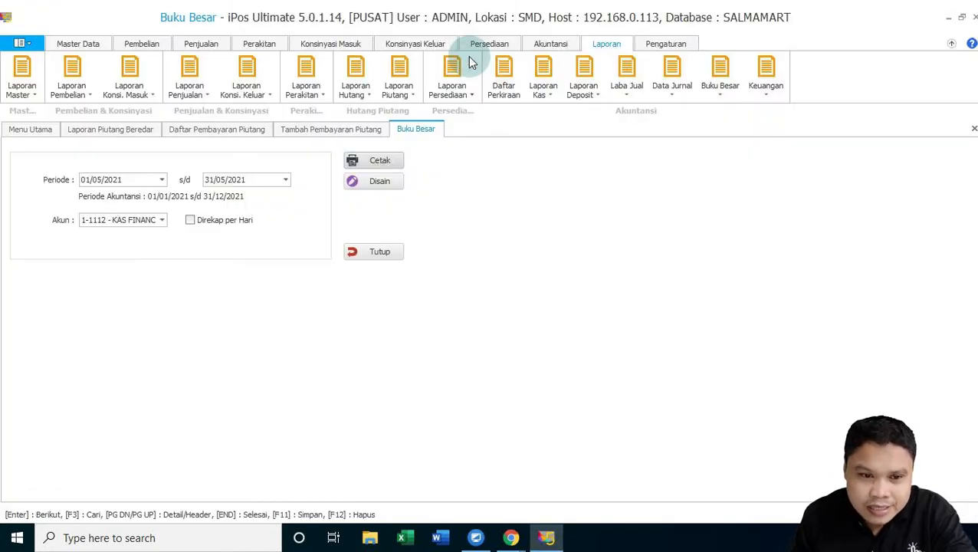
In the pending CABANG receivable payment, set the Jumlah Bayar to 300.000 and enter the Keterangan "Cabang"
click(303, 130)
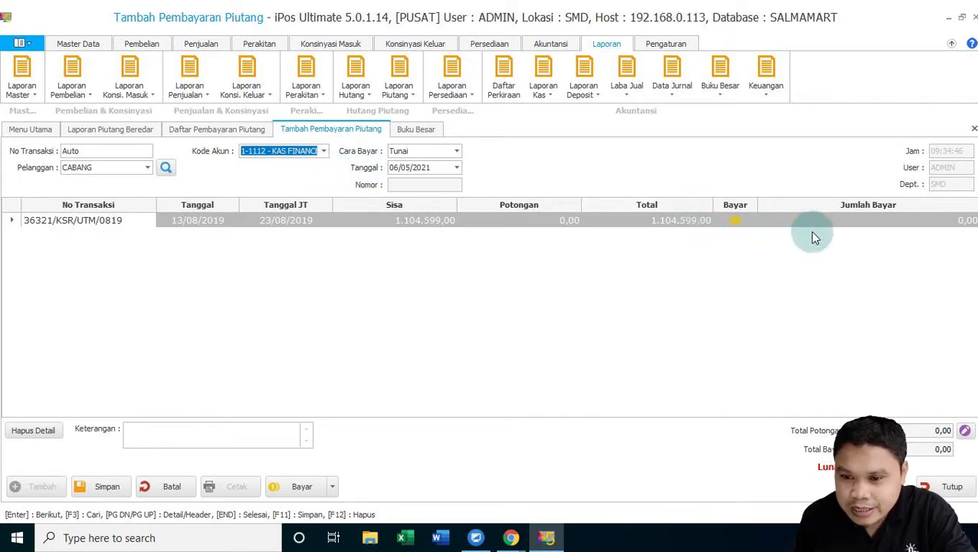
click(883, 224)
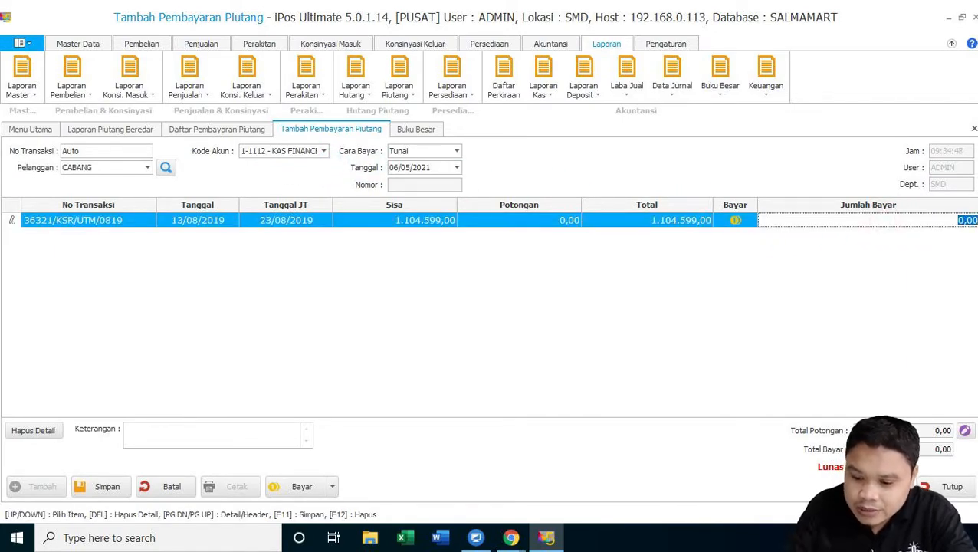
text(300.00)
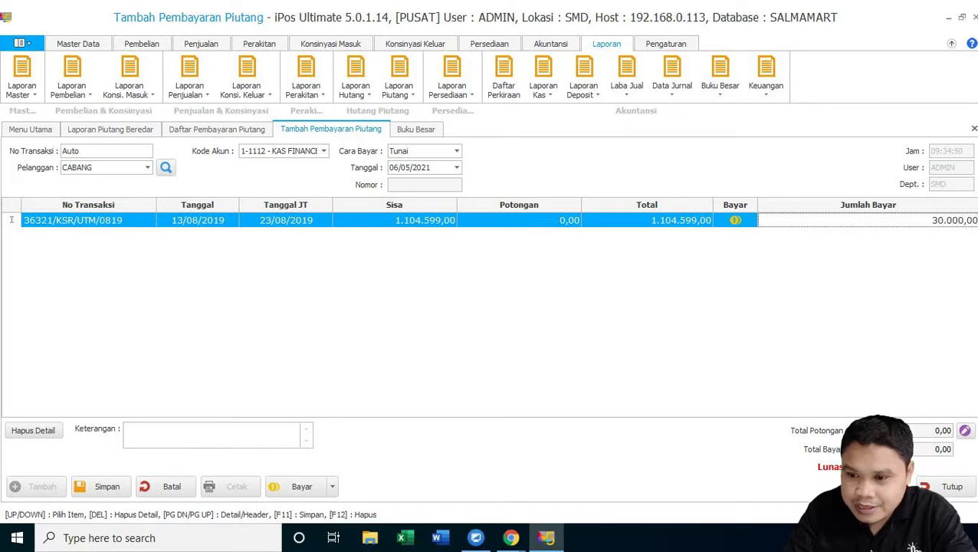
text(0)
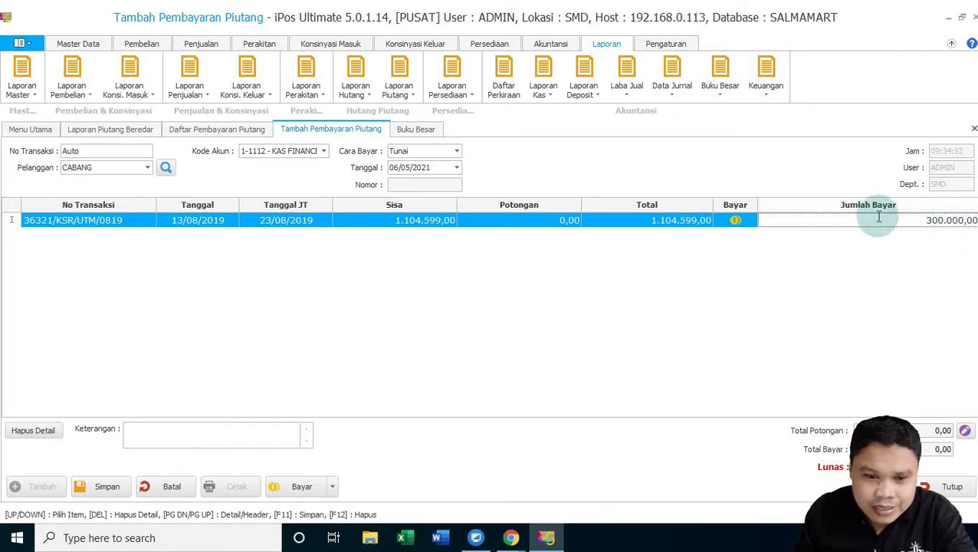
click(149, 430)
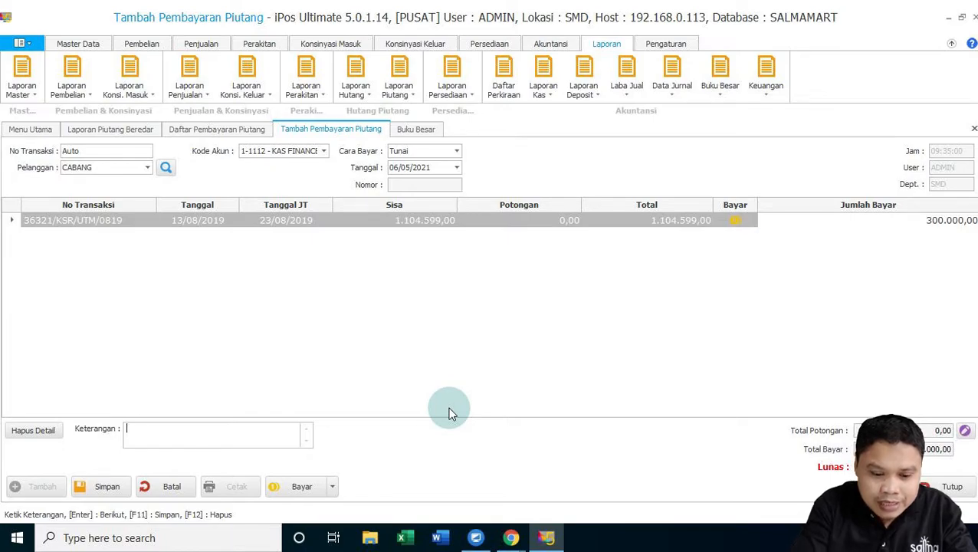
text(Cabang)
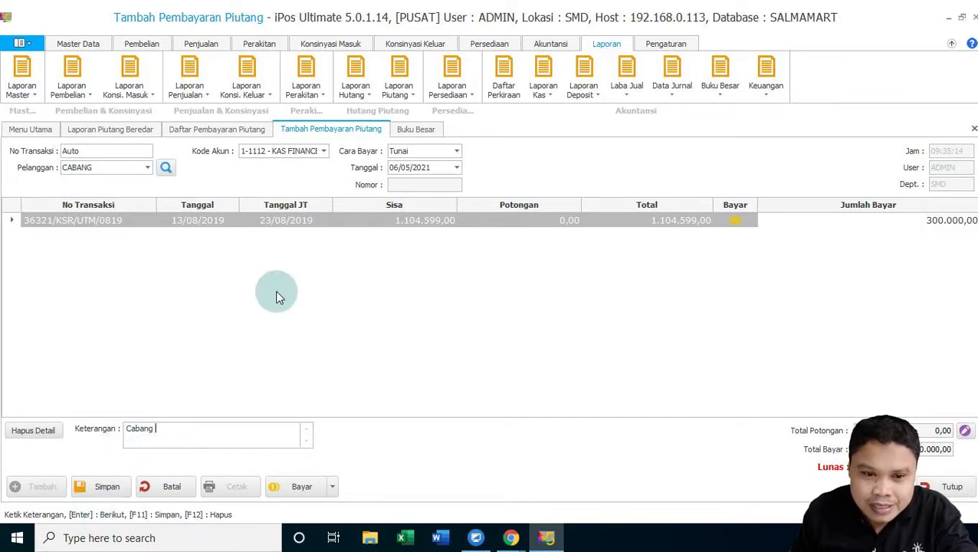
click(558, 528)
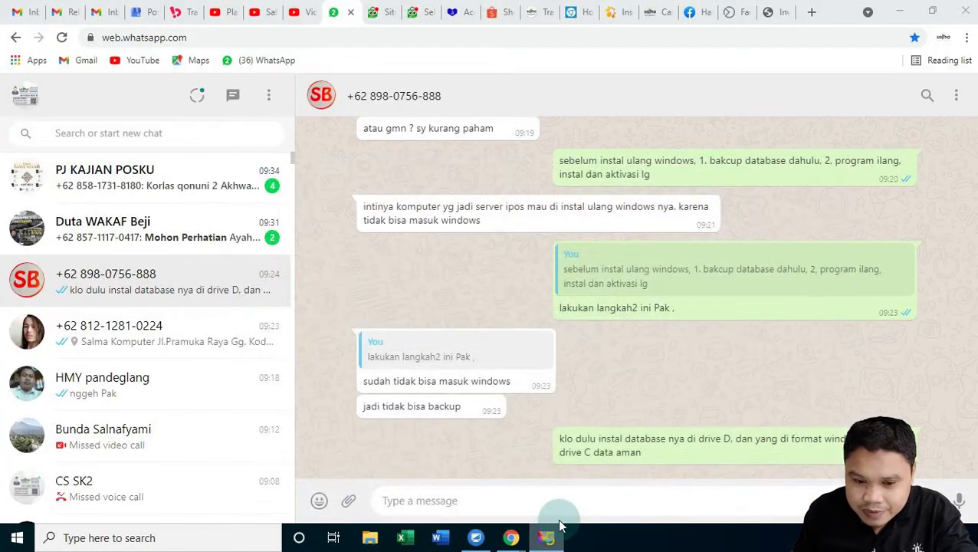
click(558, 529)
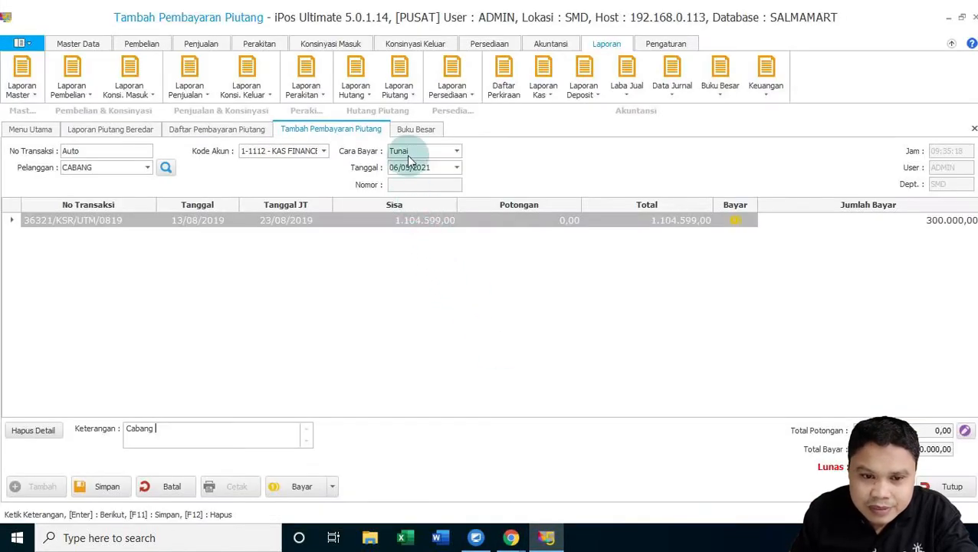
click(415, 129)
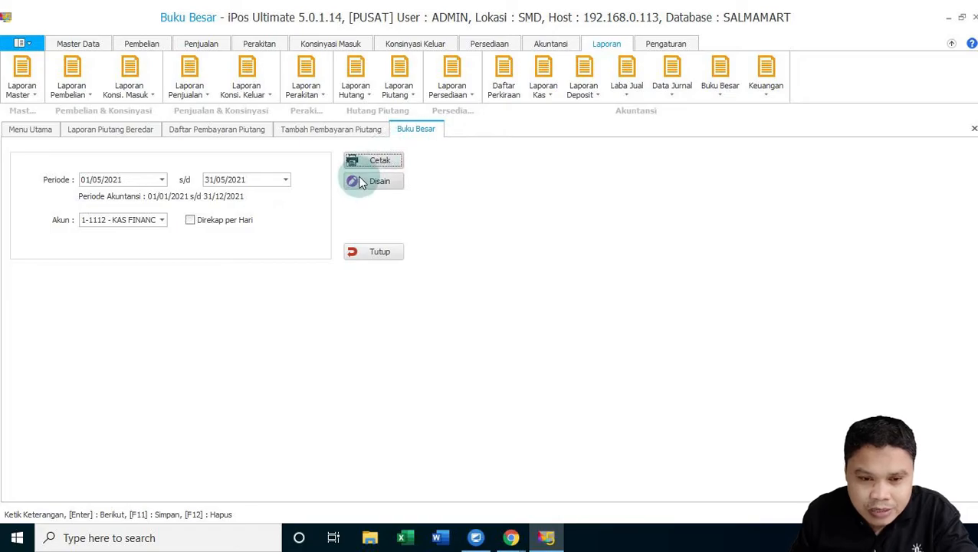
Return to the CABANG receivable payment form, save the payment, and dismiss the save notice
click(298, 130)
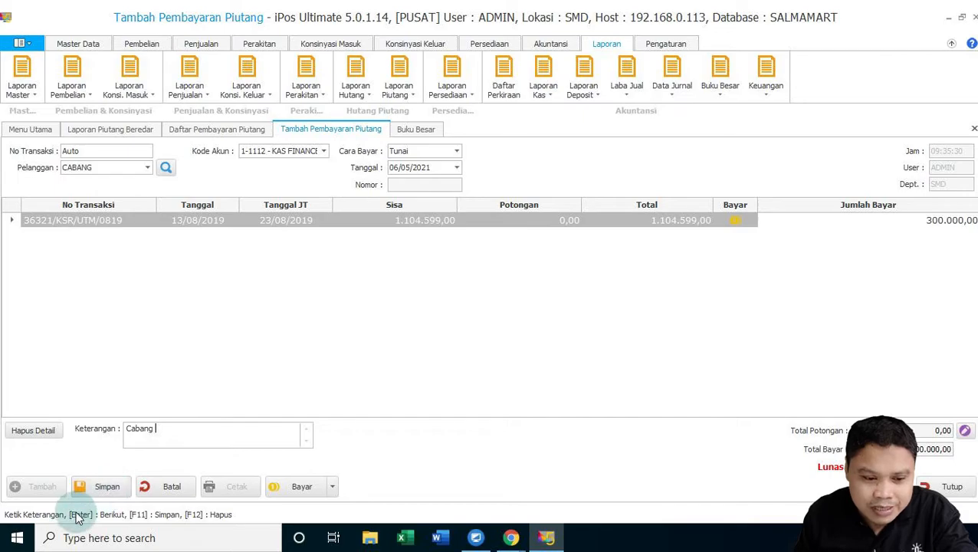
click(111, 487)
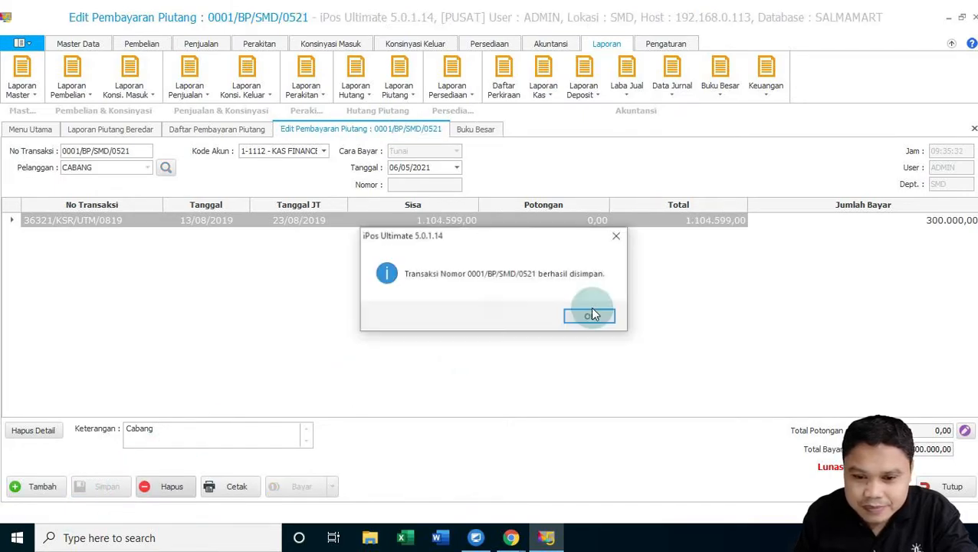
click(601, 320)
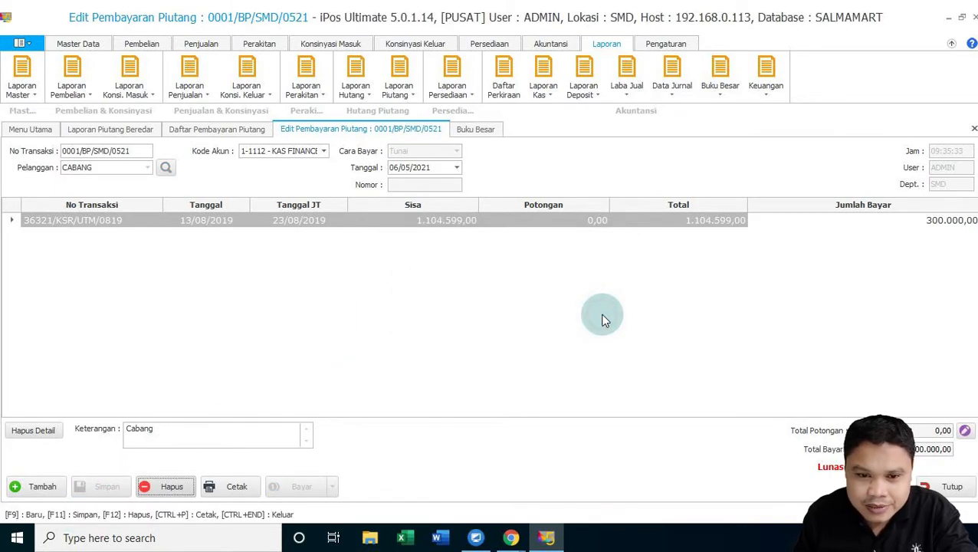
Preview the May 2021 Buku Besar report for account 1-1112 - KAS FINANCE, check its entries through the last page, and close the preview
click(479, 130)
click(379, 161)
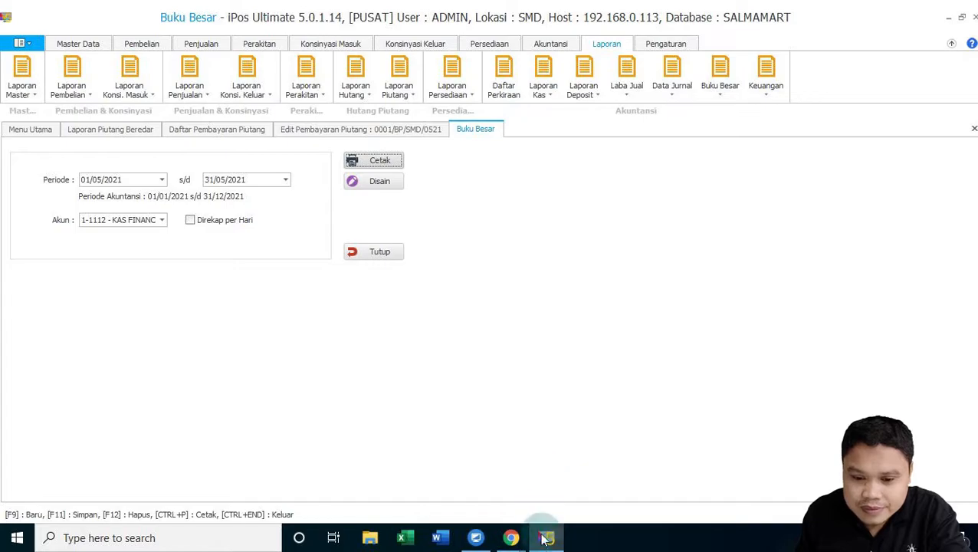
mouse_move(545, 538)
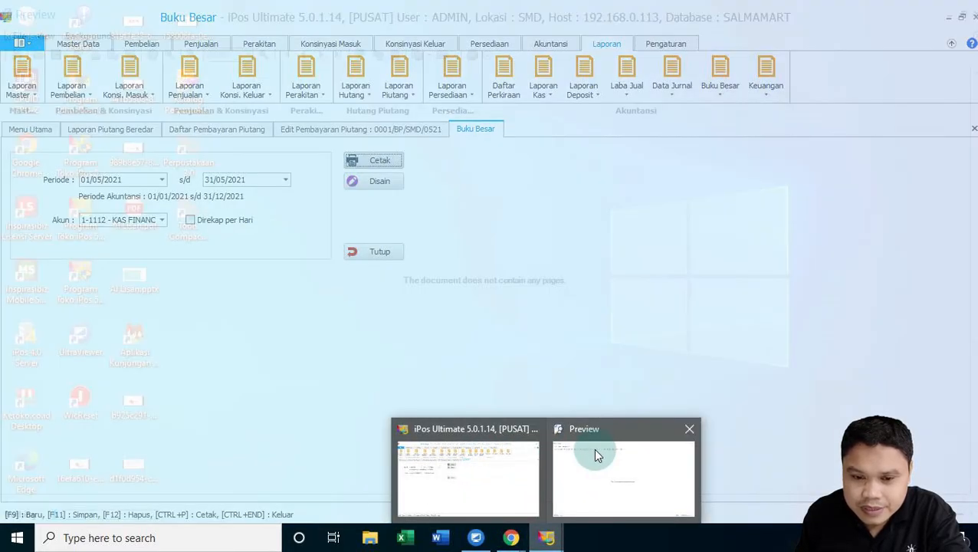
click(593, 450)
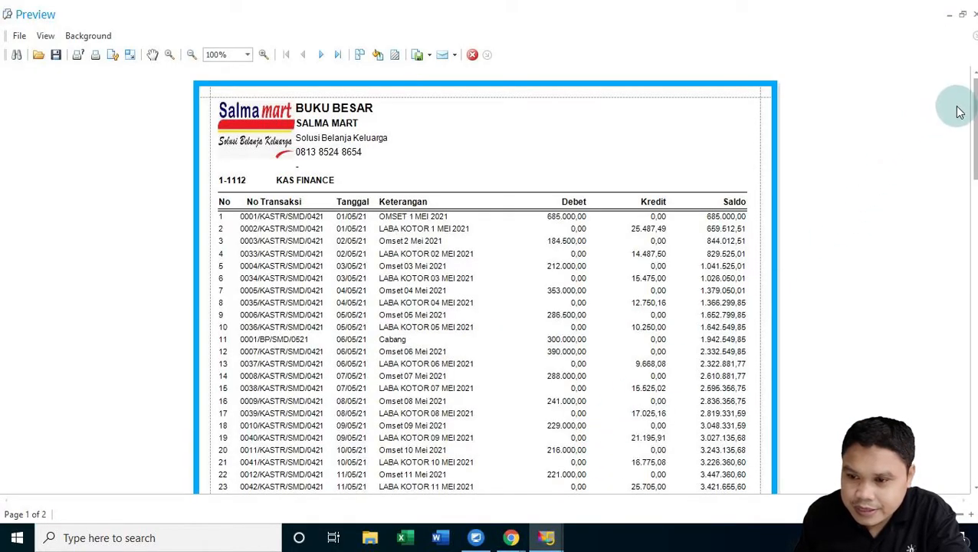
drag(973, 129, 974, 352)
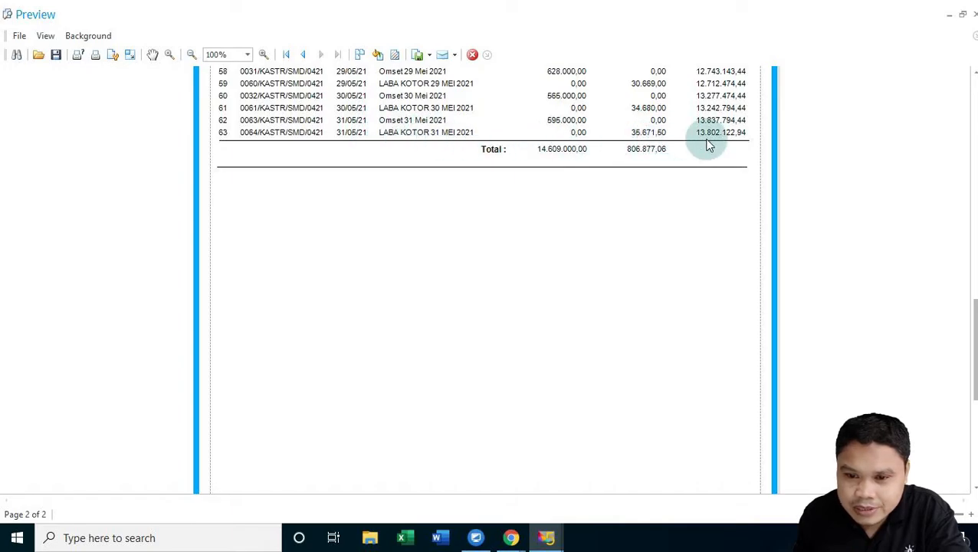
click(472, 56)
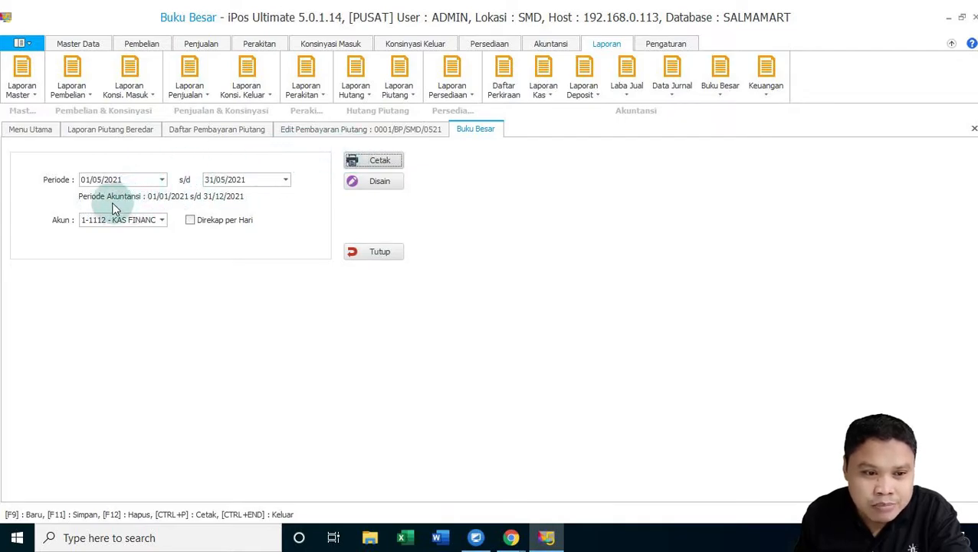
Set the Buku Besar report period to 01/06/2021 s/d 01/06/2021
click(161, 181)
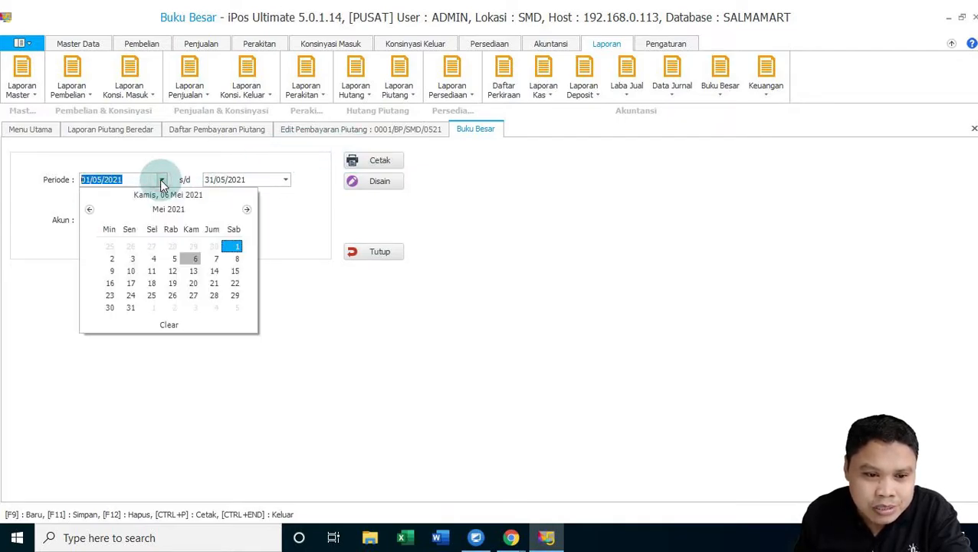
click(247, 211)
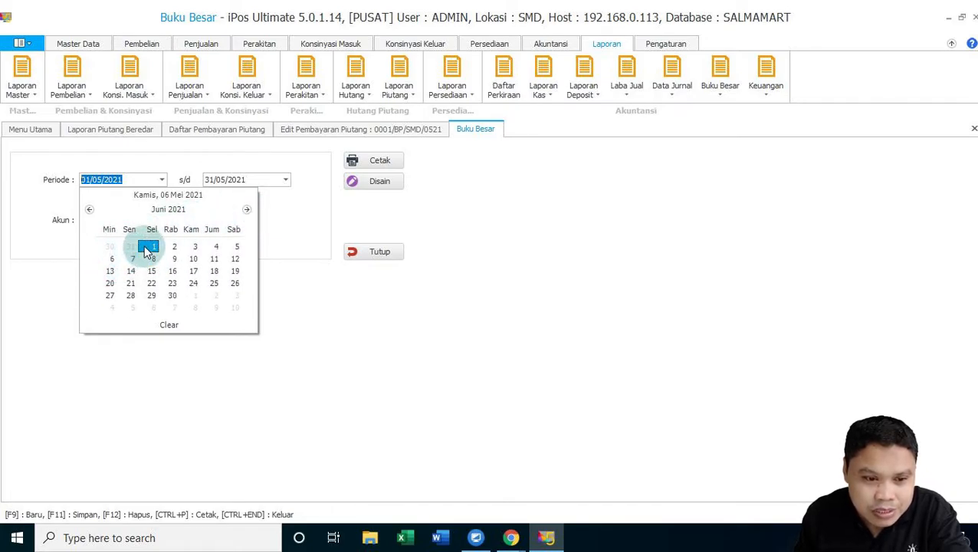
click(152, 247)
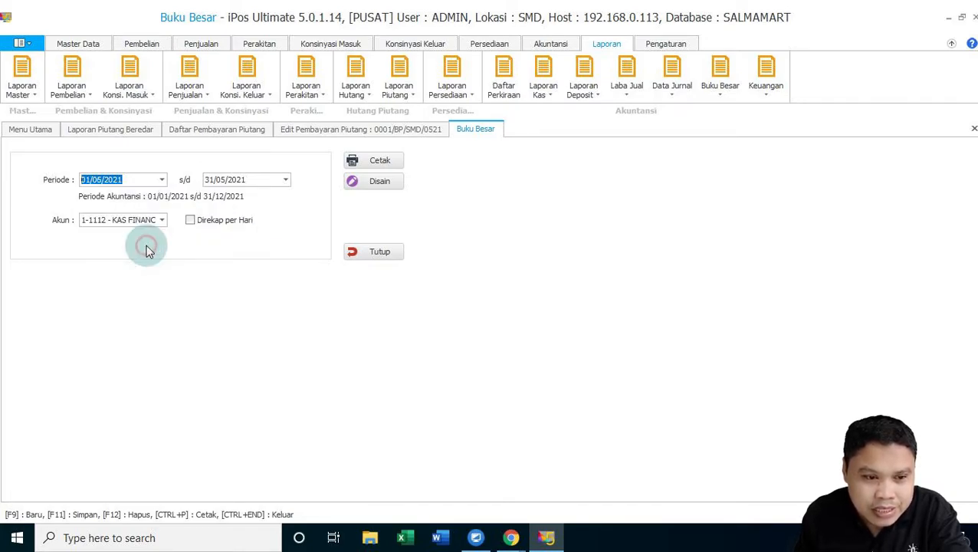
click(285, 180)
click(370, 210)
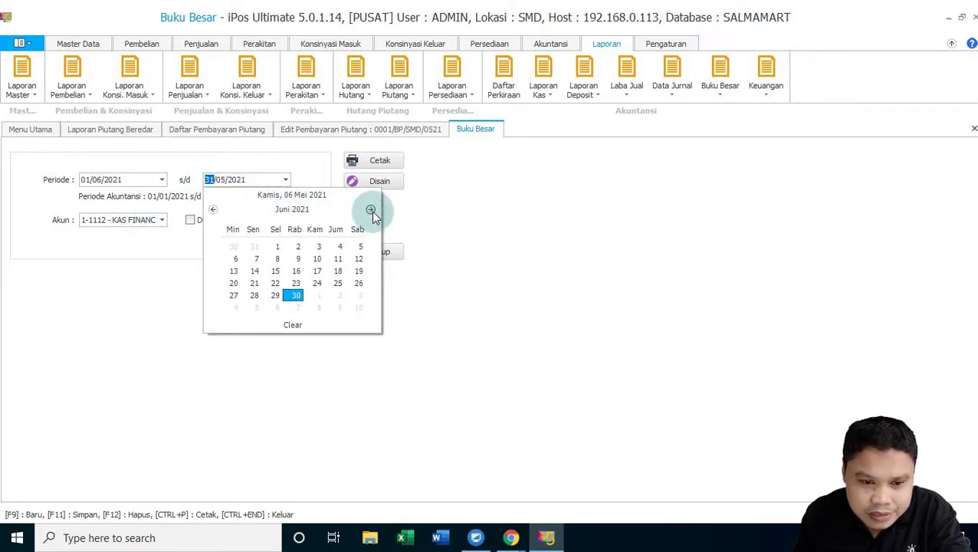
click(275, 248)
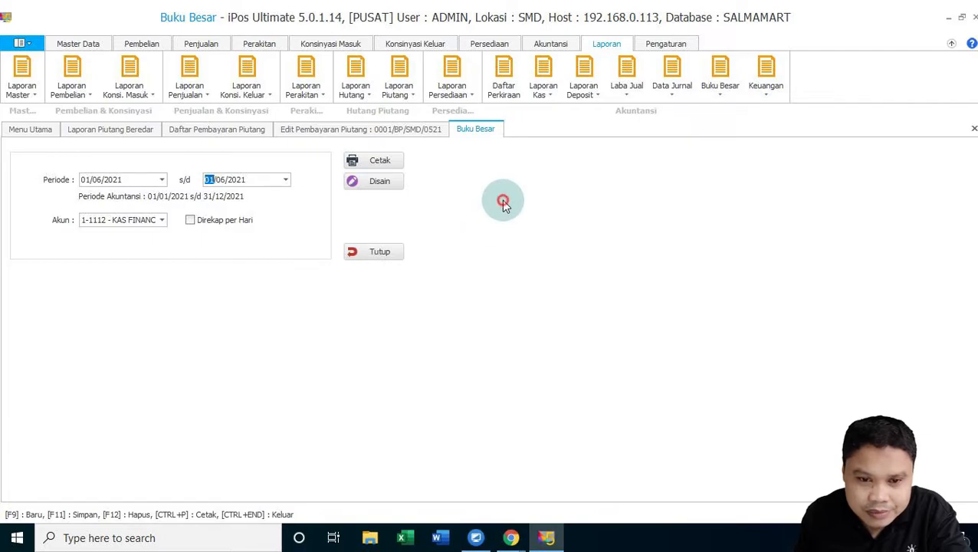
Change the Tanggal of the saved CABANG receivable payment to 01/06/2021, save it again, and dismiss the save notice
click(374, 130)
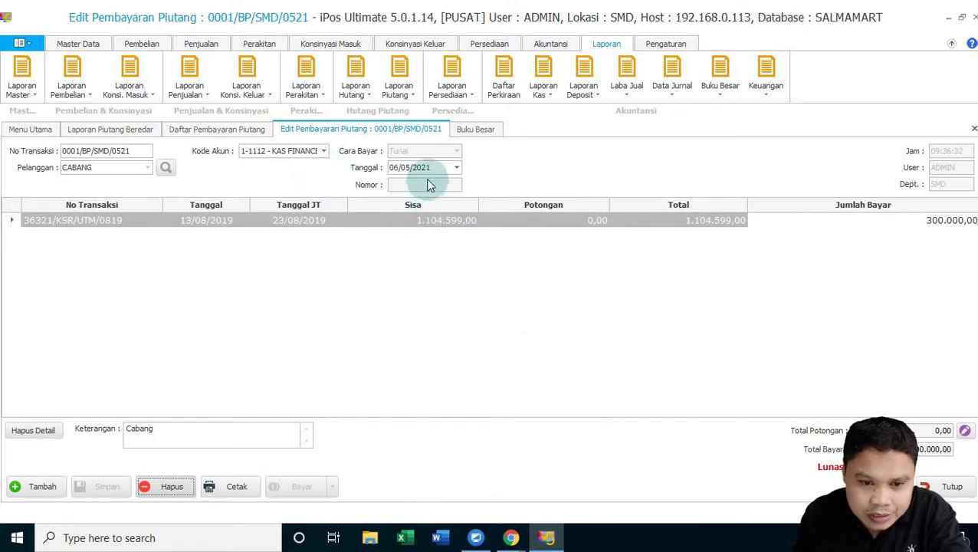
click(456, 168)
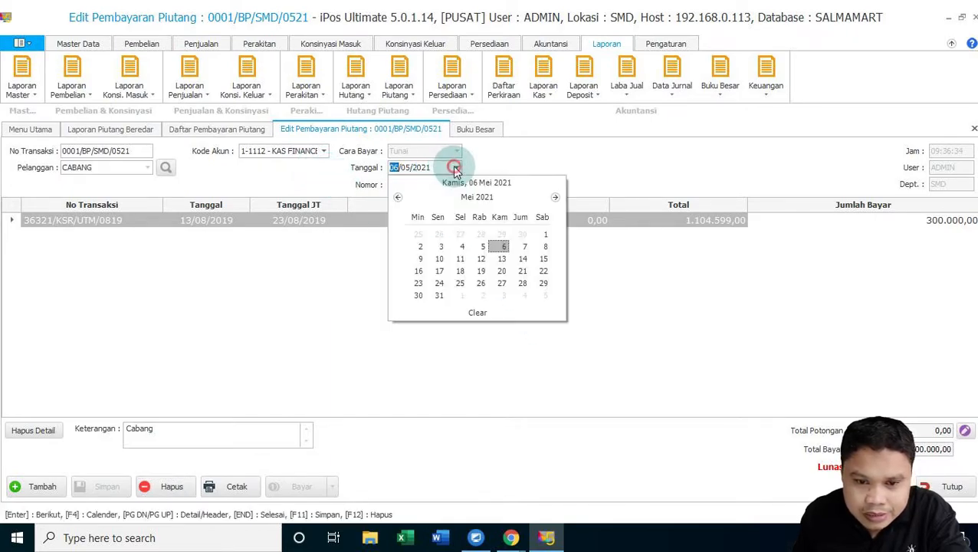
click(555, 197)
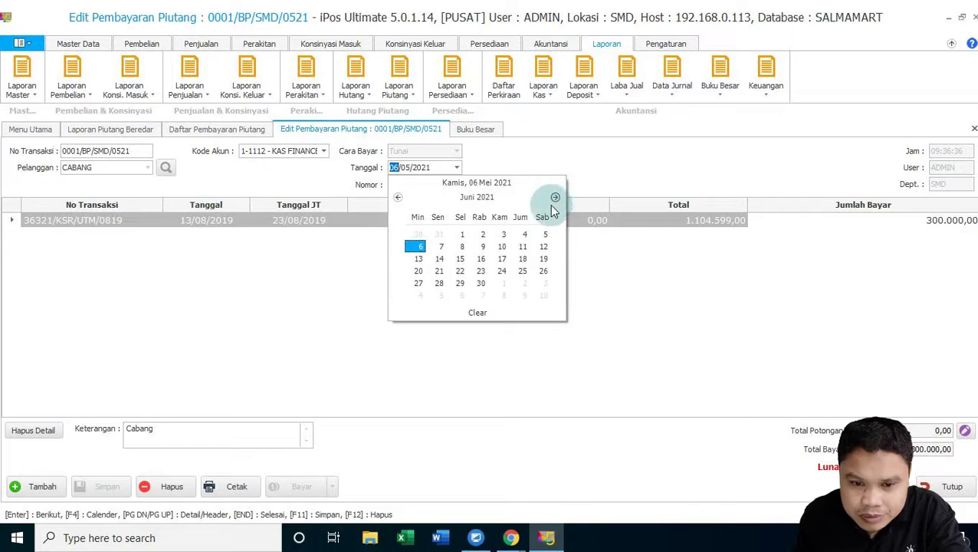
click(460, 234)
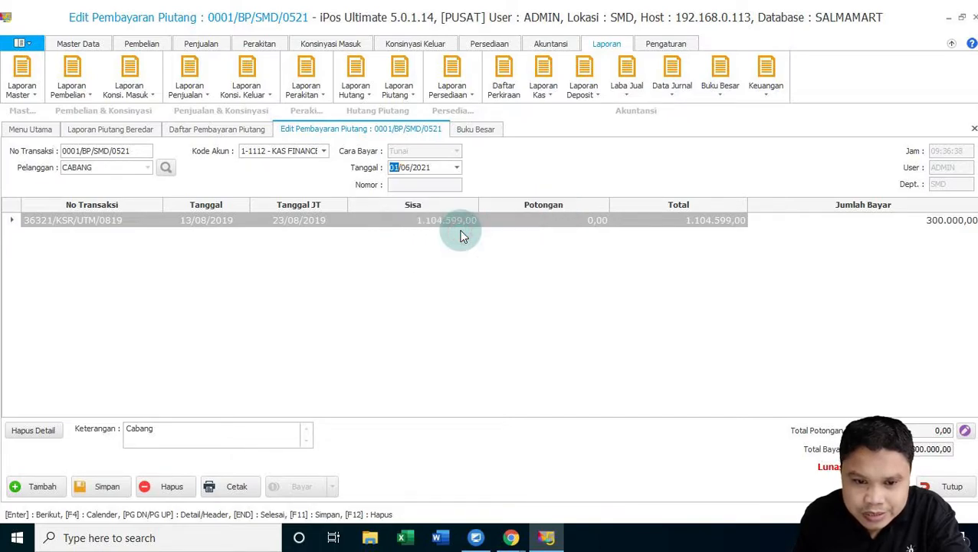
click(99, 488)
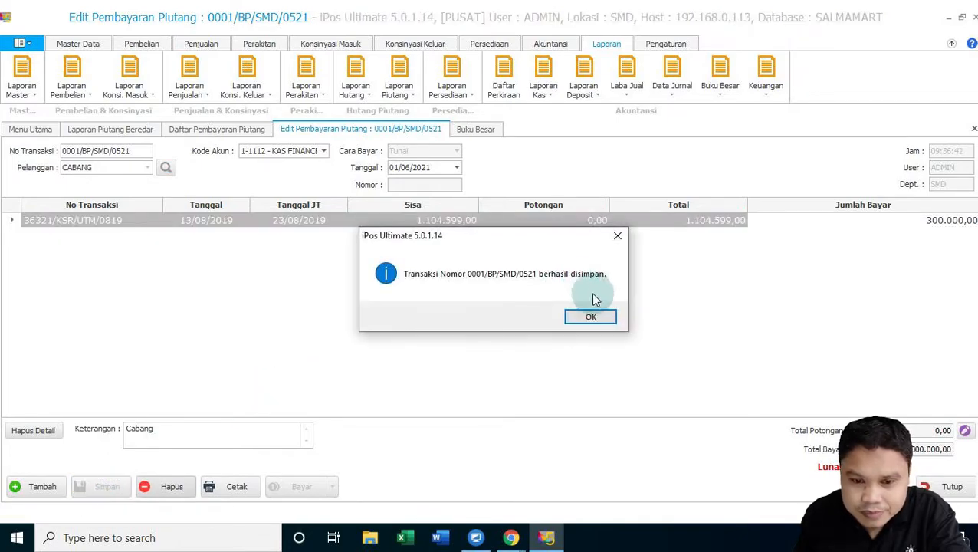
click(598, 317)
Preview the Buku Besar report for KAS FINANCE on 01/06/2021, check the Cabang payment entry, and close the preview
click(475, 129)
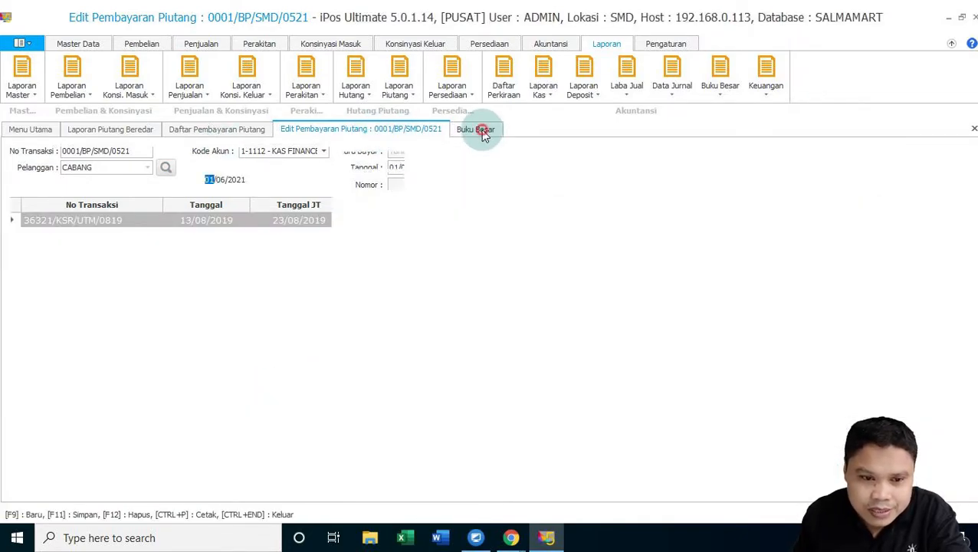
click(378, 161)
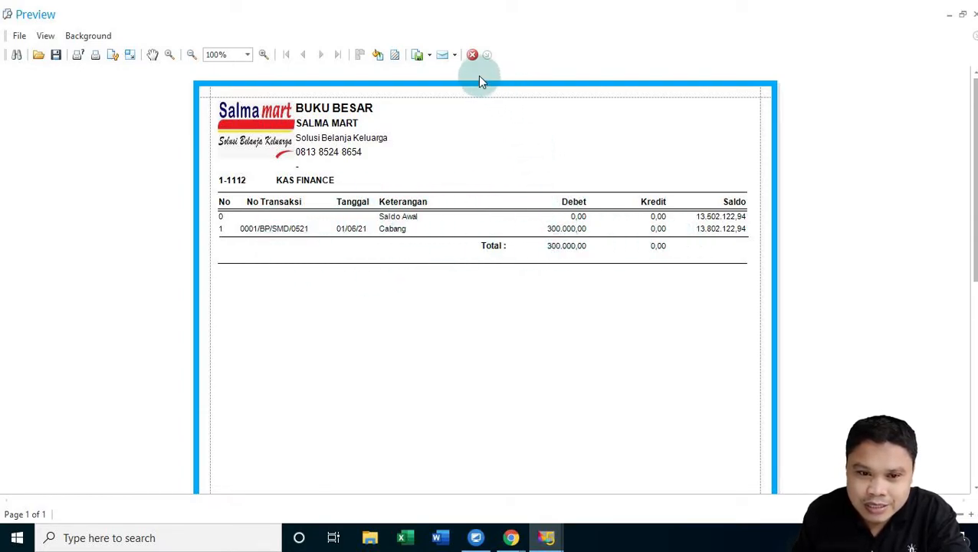
click(472, 54)
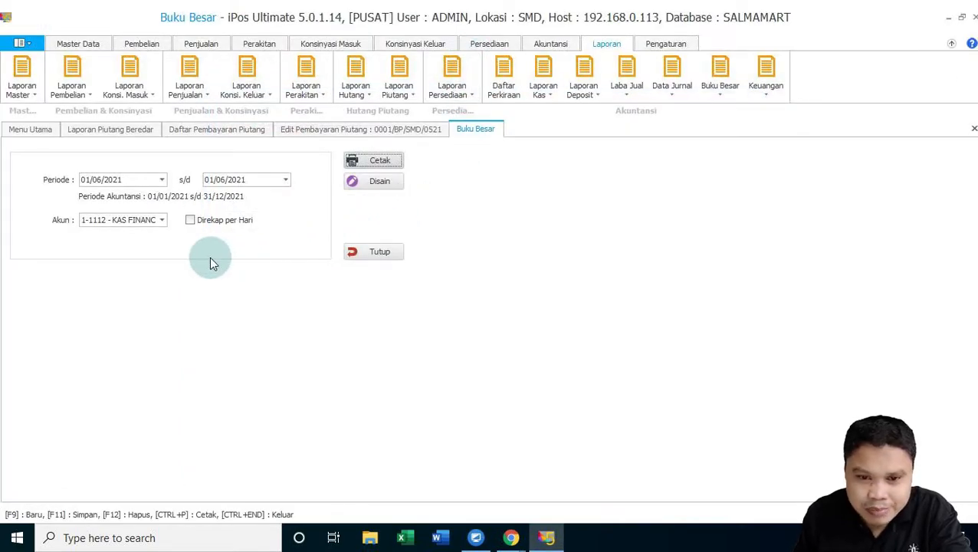
From the saved receivable payment form, start a new receivable payment and choose CABANG as the Pelanggan
click(338, 132)
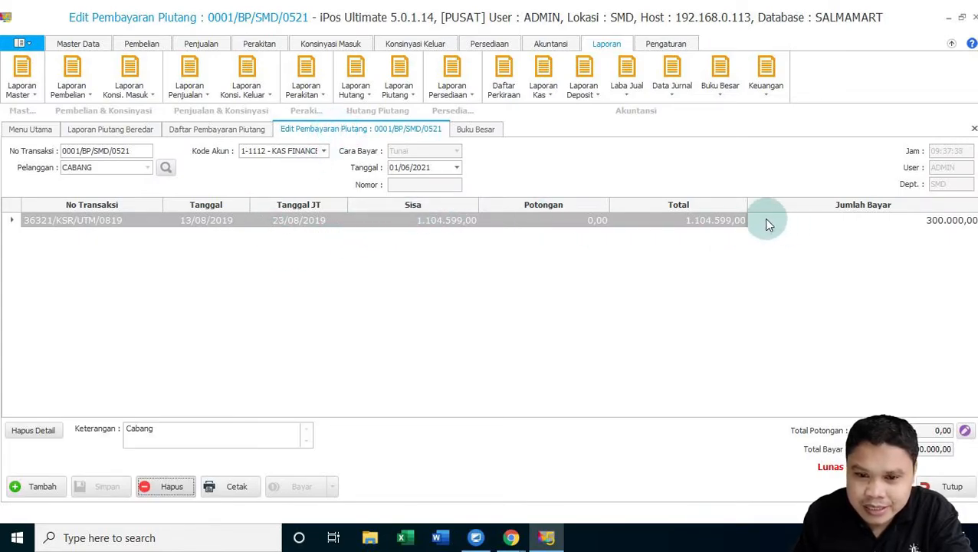
click(926, 223)
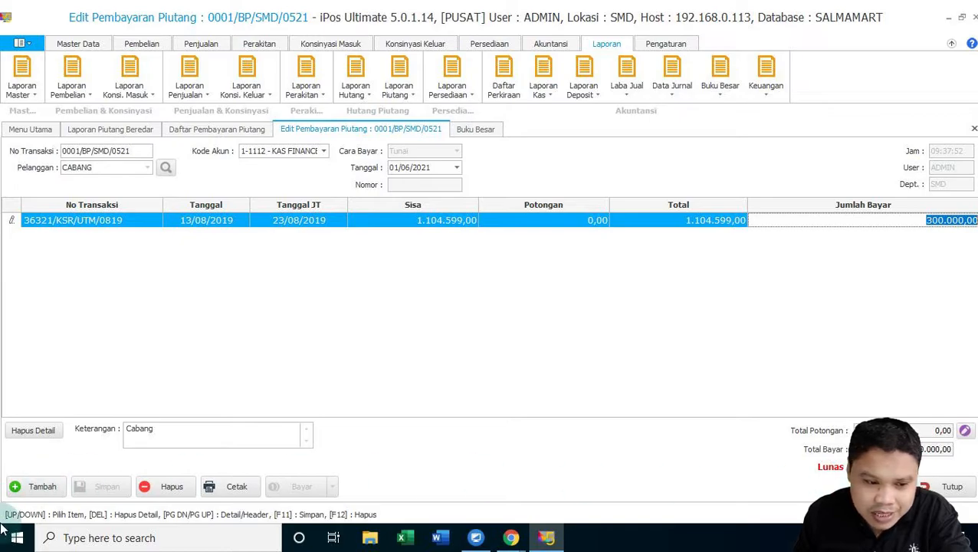
click(31, 486)
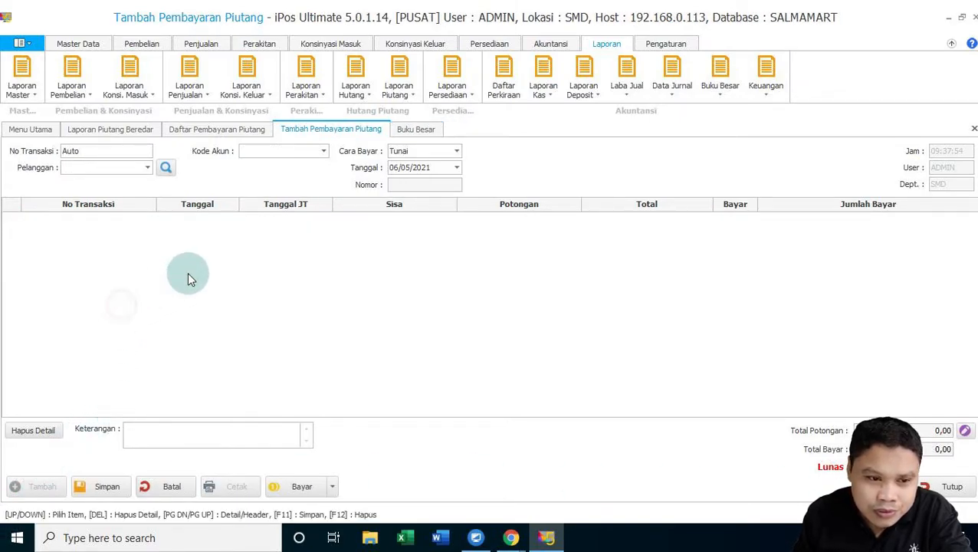
click(148, 167)
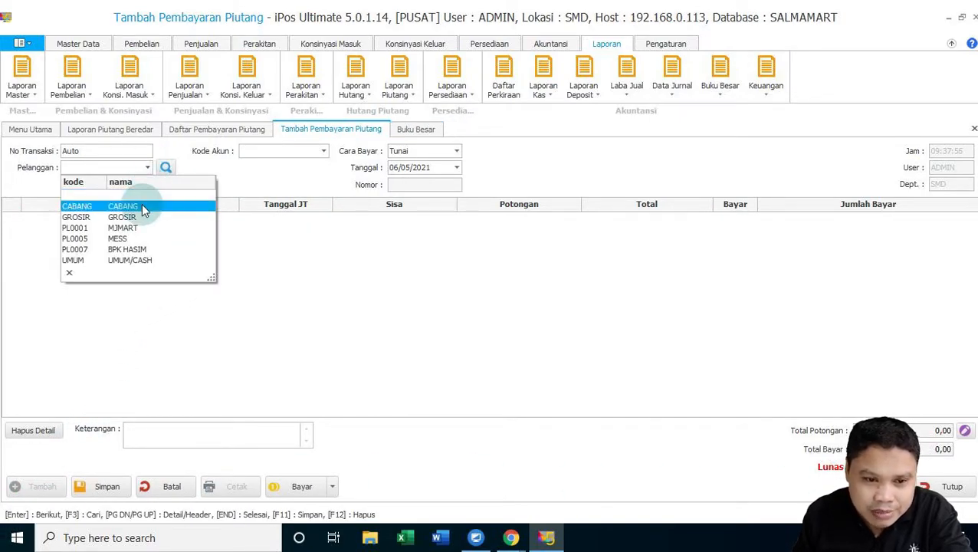
click(141, 204)
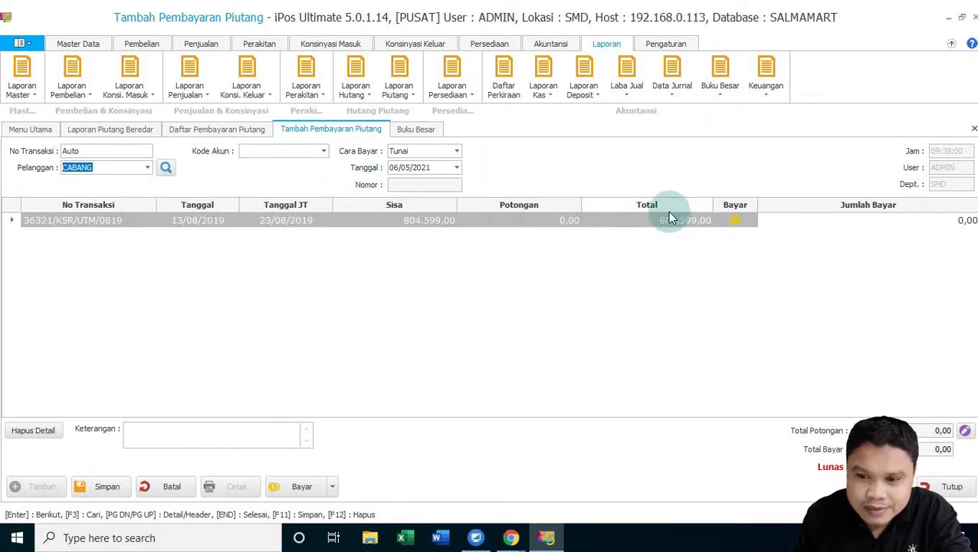
Set the new payment's Kode Akun to 1-1120 - BANK BCA and its Tanggal to 01/06/2021
click(323, 151)
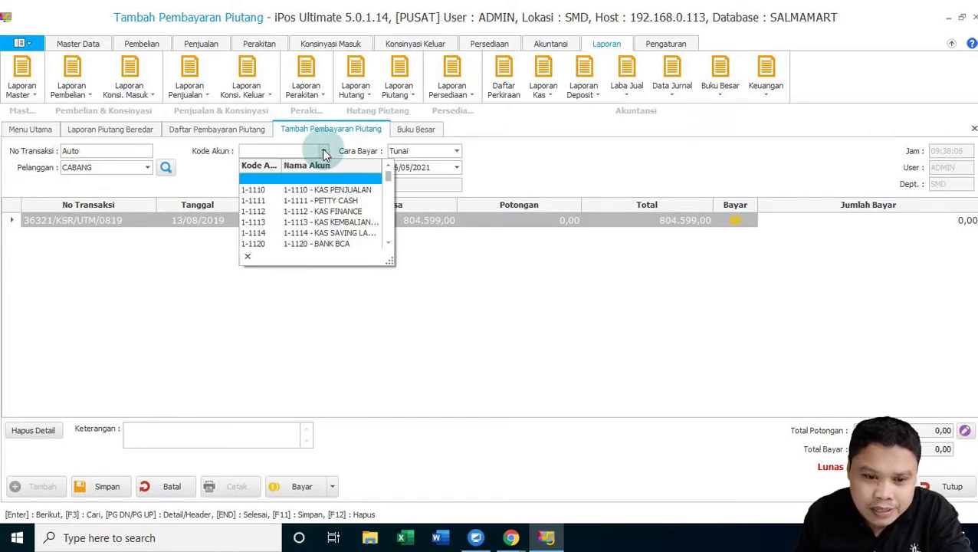
click(342, 243)
click(322, 282)
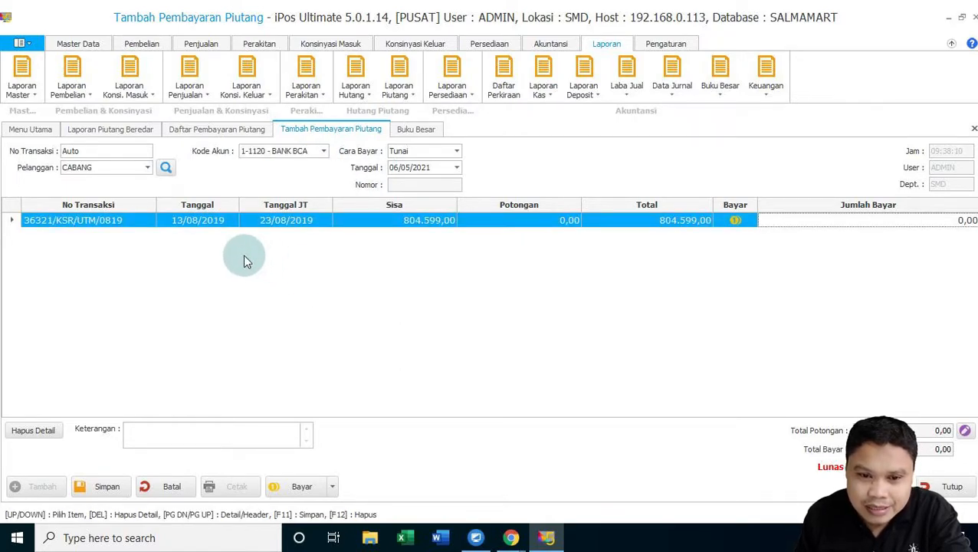
click(458, 168)
click(558, 198)
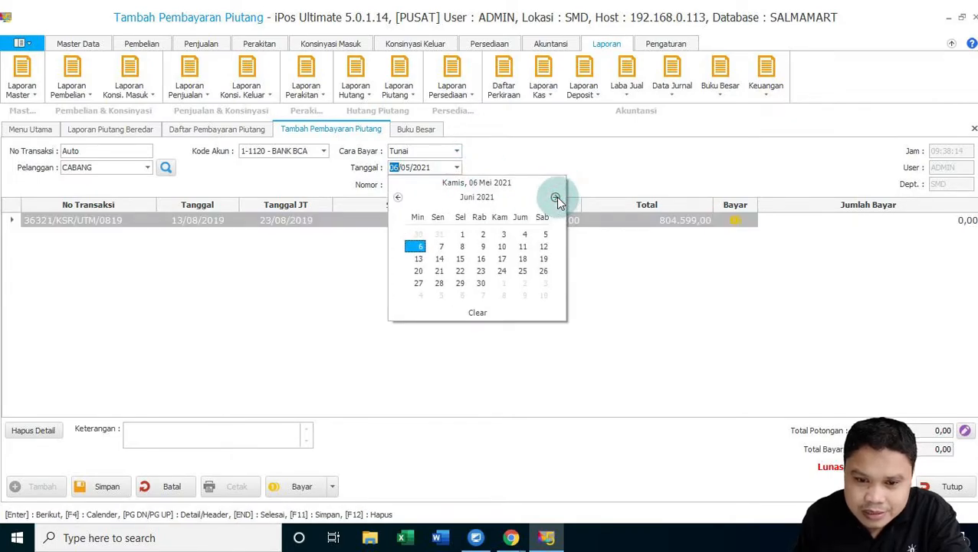
click(461, 238)
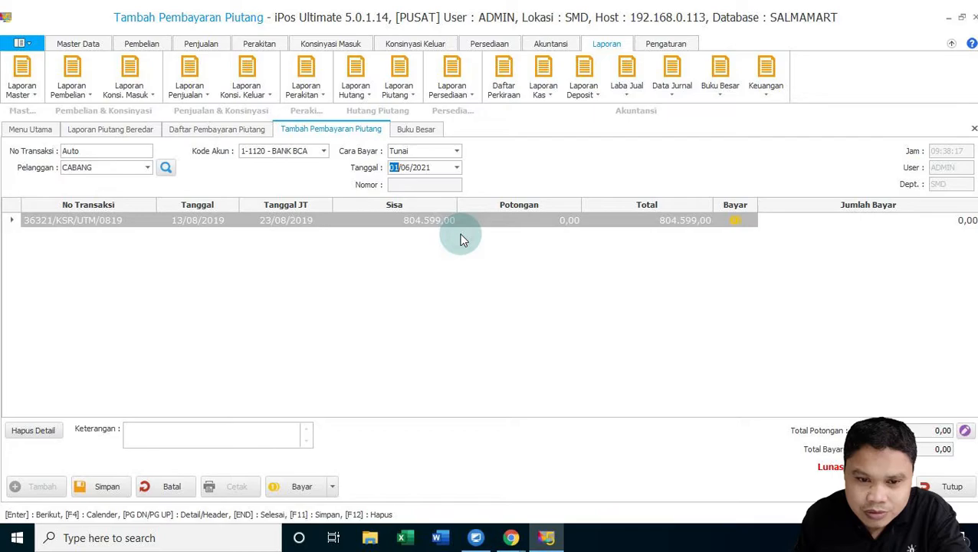
click(415, 260)
Set the Jumlah Bayar of CABANG's outstanding invoice to 400.000 and enter the Keterangan "Cabang"
click(869, 221)
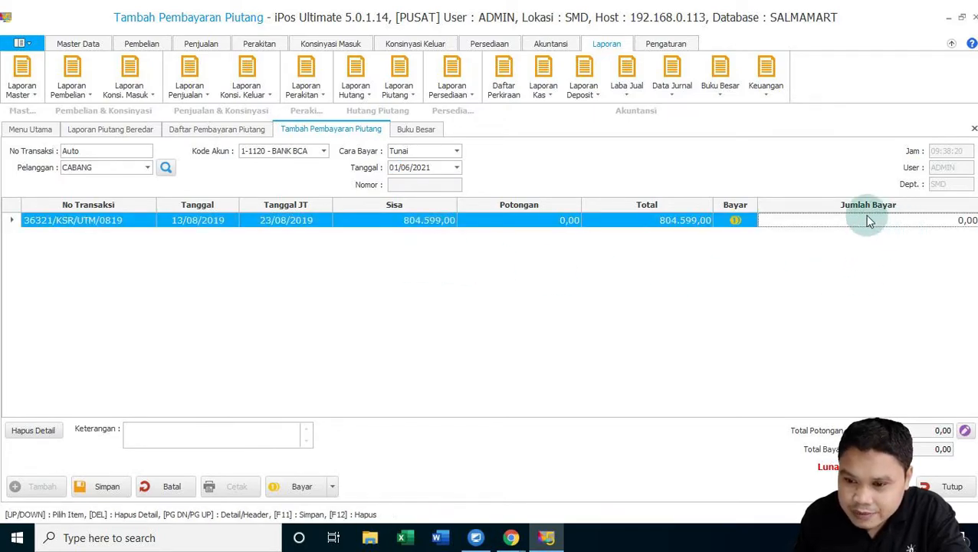
click(900, 230)
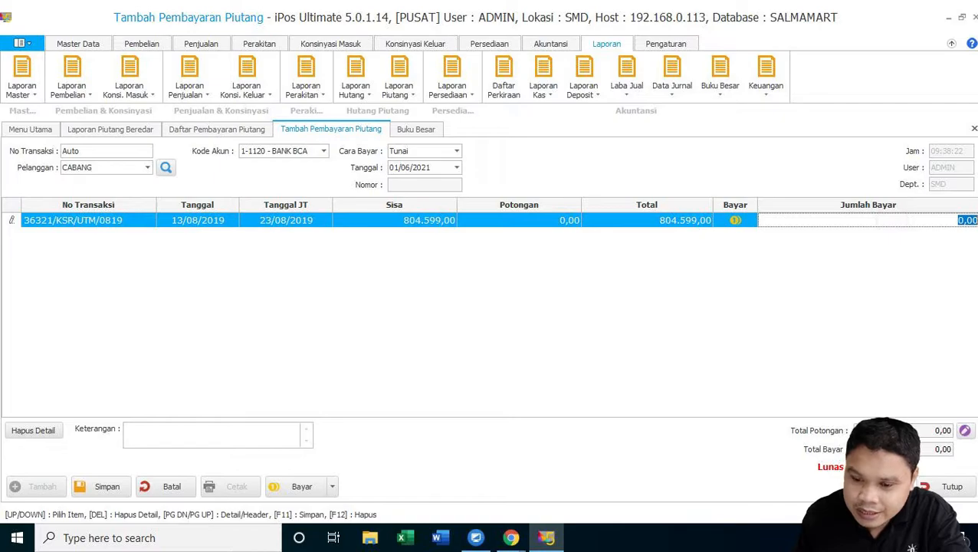
text(4)
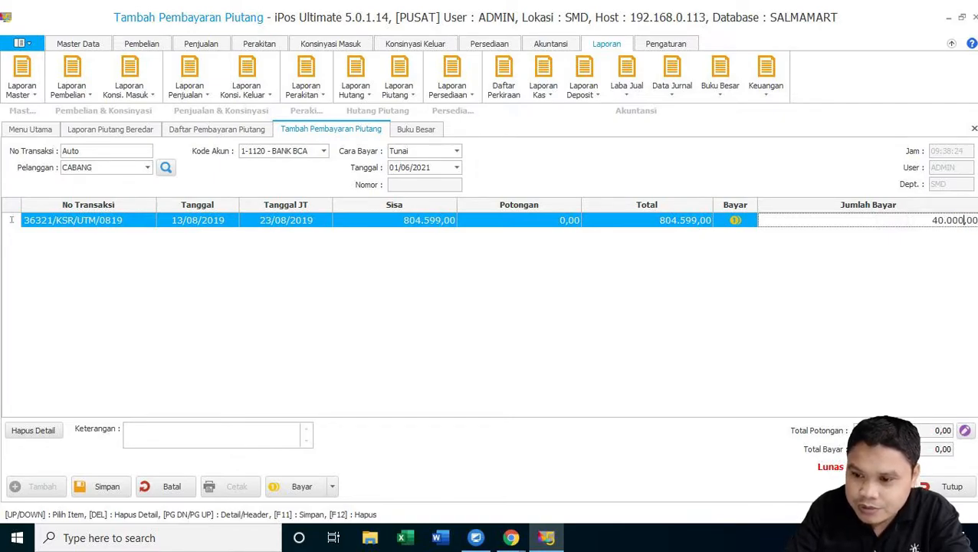
text(00.000)
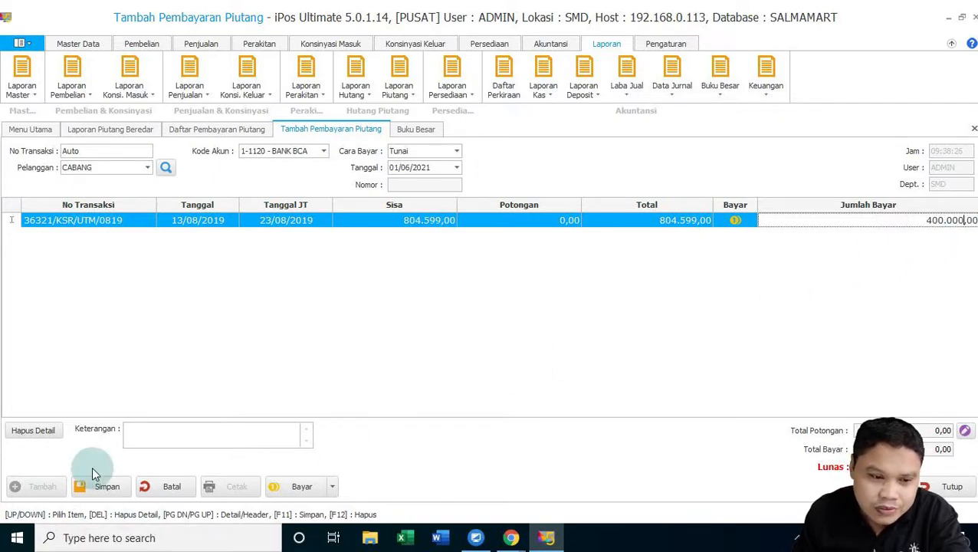
click(196, 432)
text(Cabang)
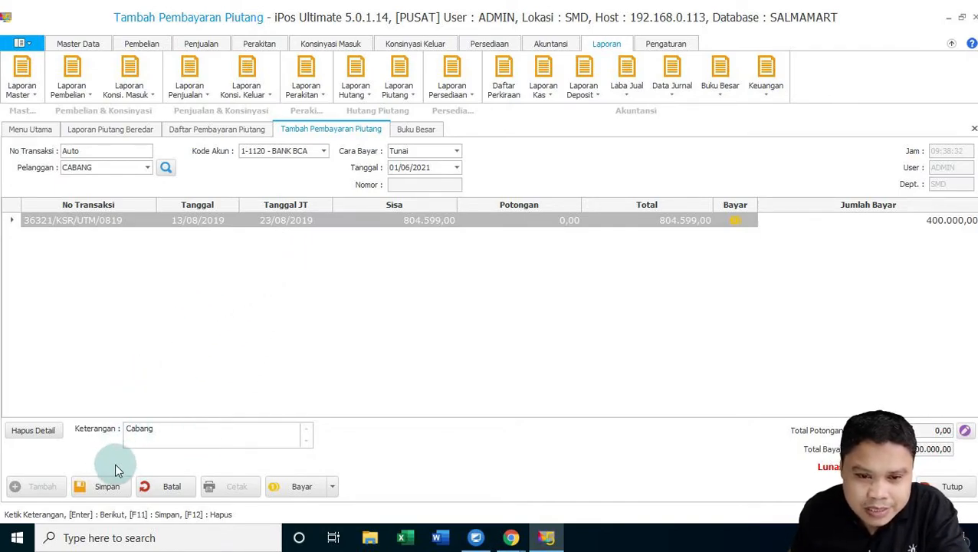
Preview the Buku Besar report for 1-1120 - BANK BCA on 01/06/2021, check its opening balance, and close the preview
click(414, 135)
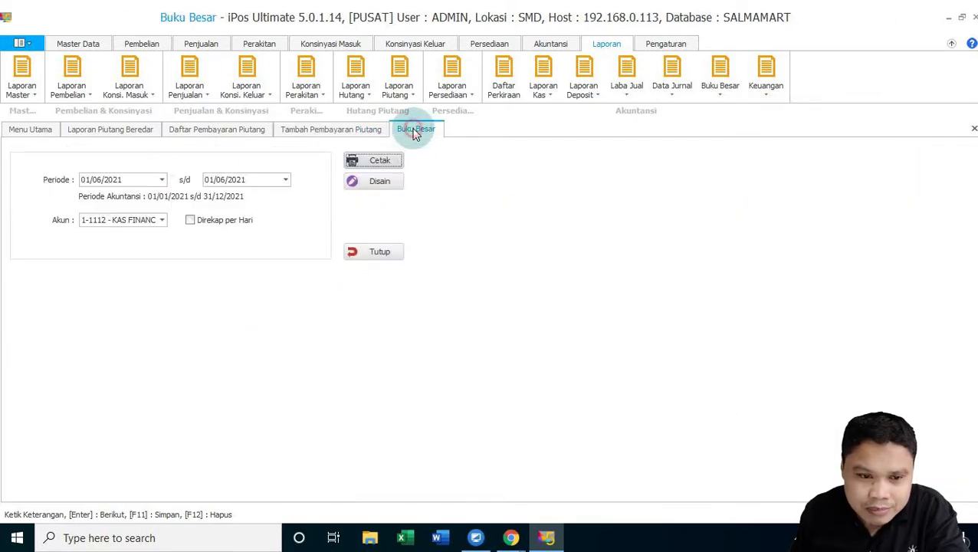
click(163, 222)
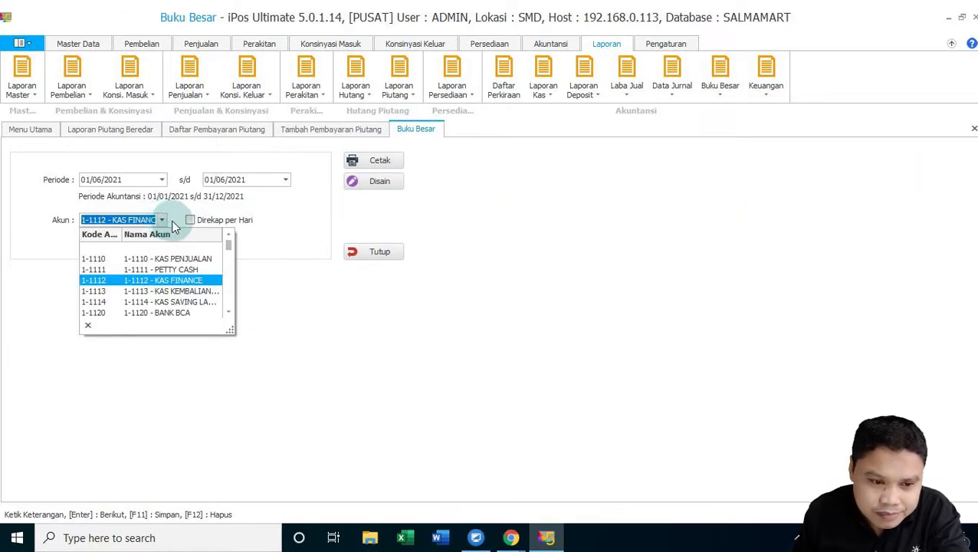
click(177, 312)
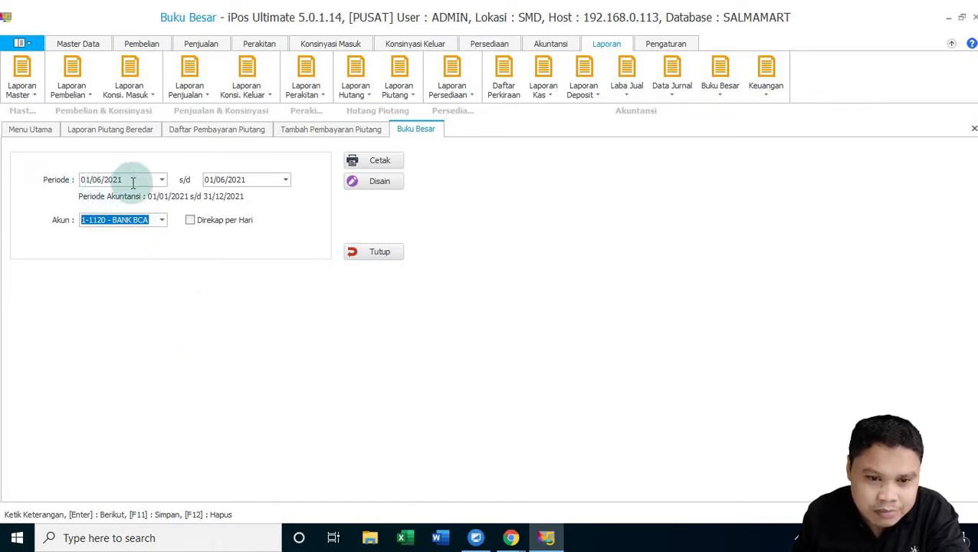
click(381, 164)
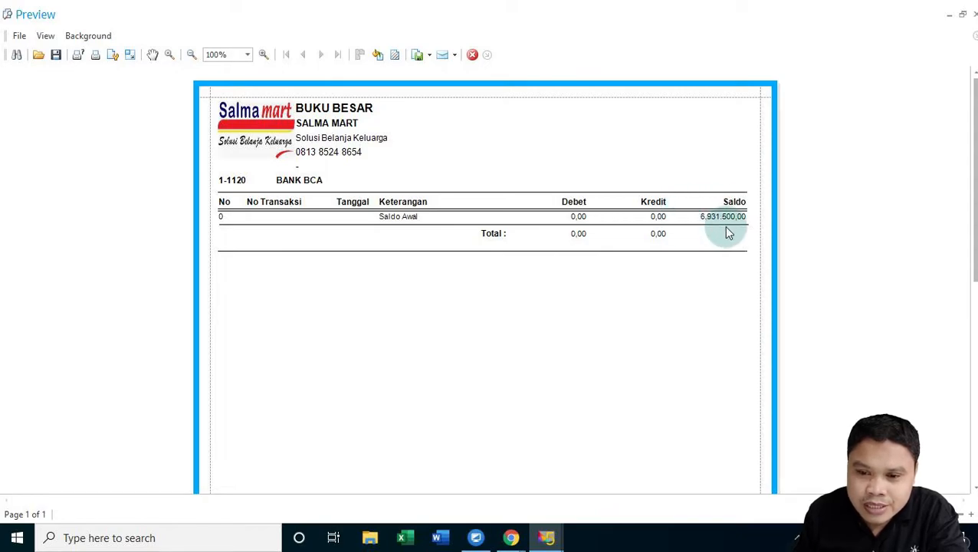
click(472, 54)
Return to the 400.000 CABANG receivable payment and save it
click(338, 131)
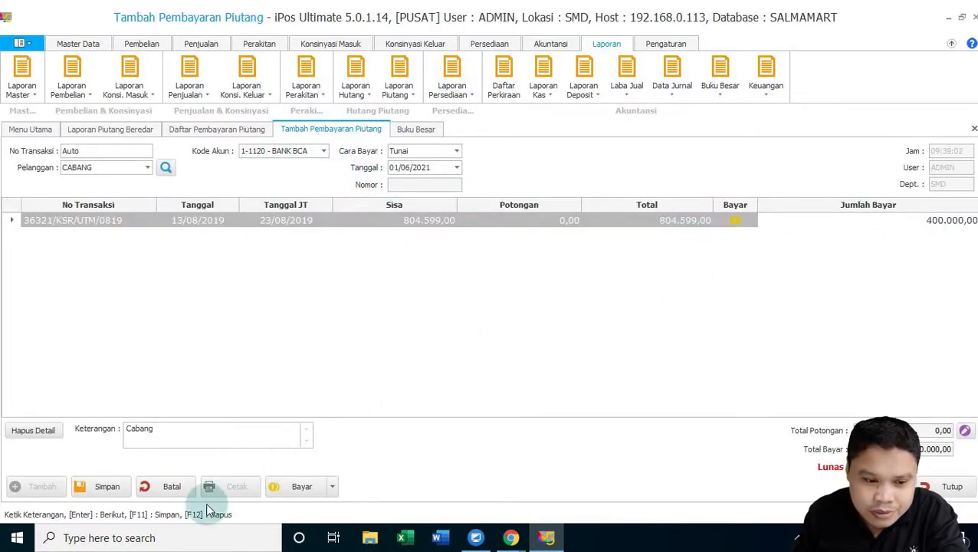
click(105, 486)
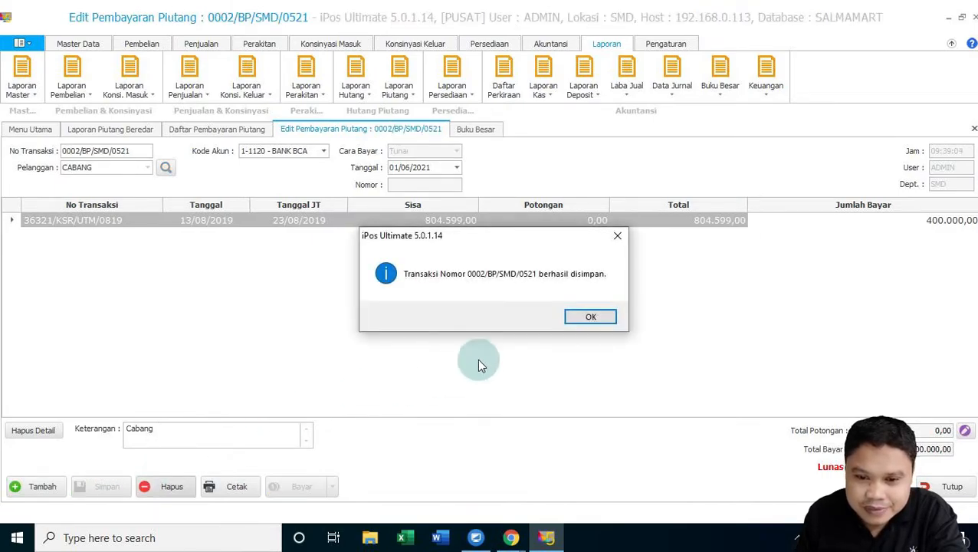
click(576, 315)
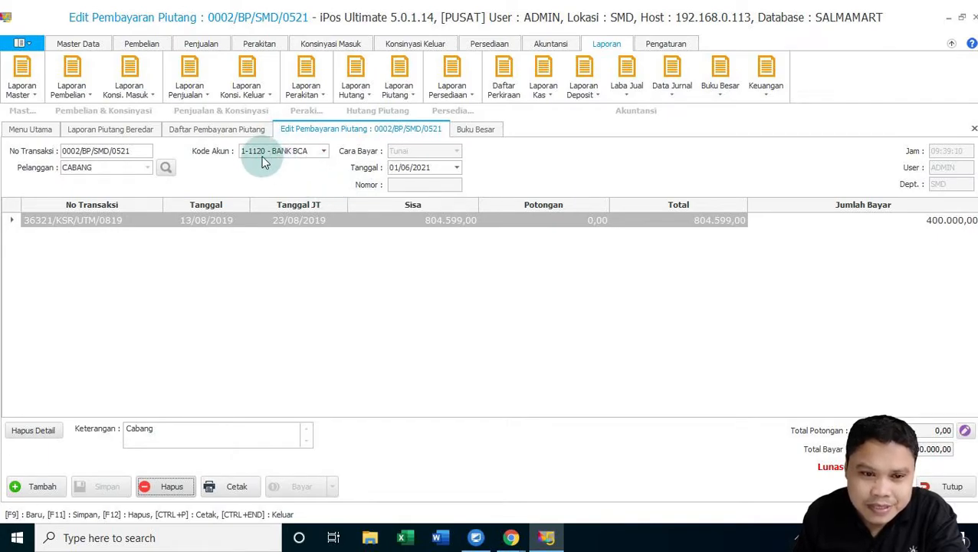
Preview the BANK BCA Buku Besar report again, check the Cabang payment entry, and close the preview
click(474, 128)
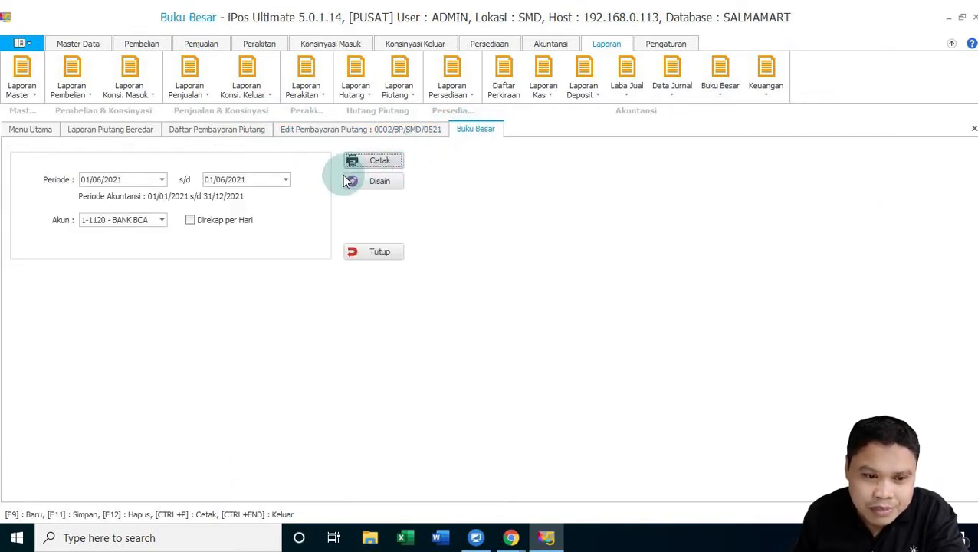
click(373, 162)
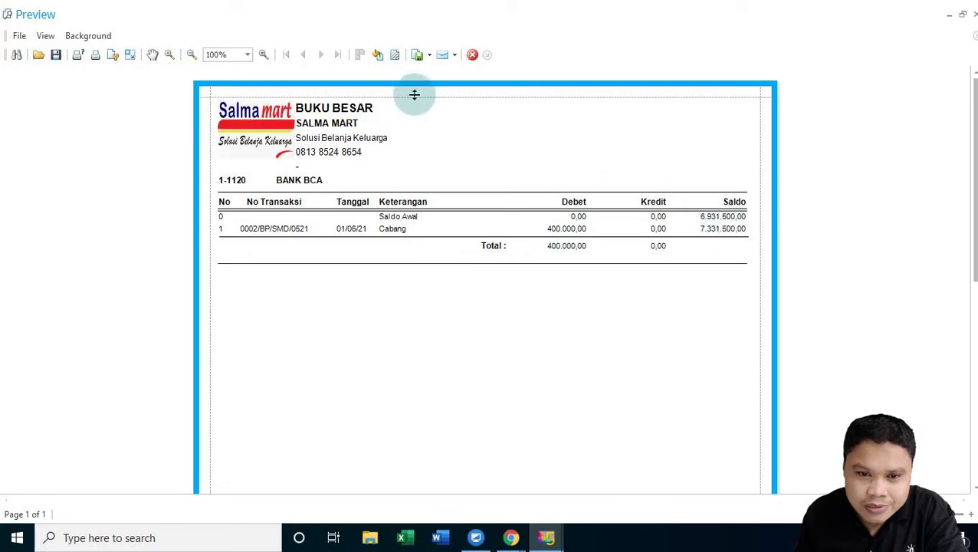
click(472, 55)
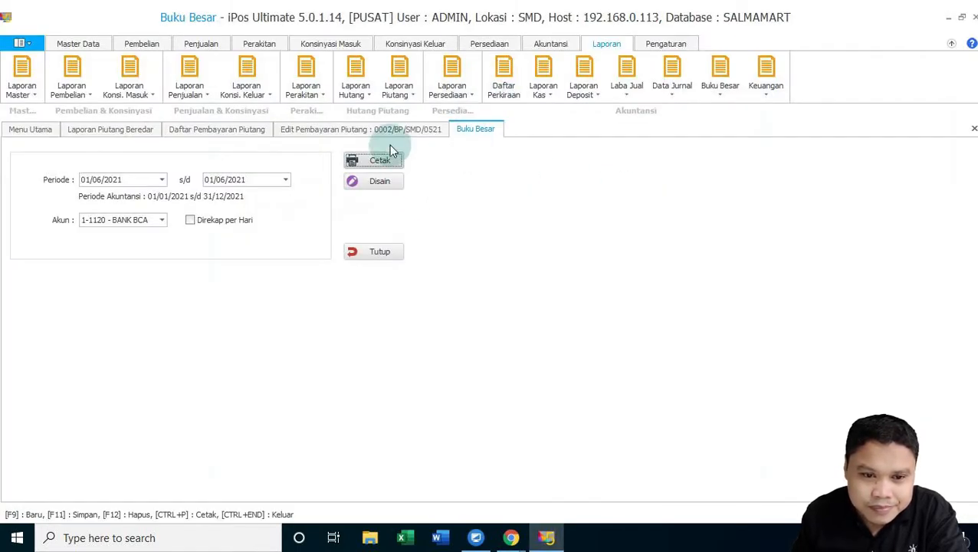
Start another receivable payment with Cara Bayar Cek/BG and Kode Akun 1-1120 - BANK BCA
click(373, 130)
click(45, 488)
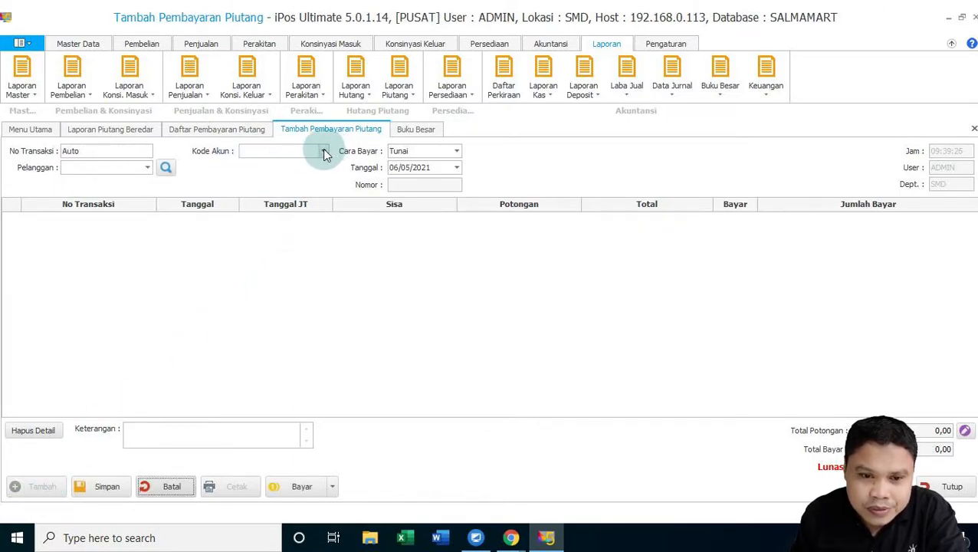
click(456, 150)
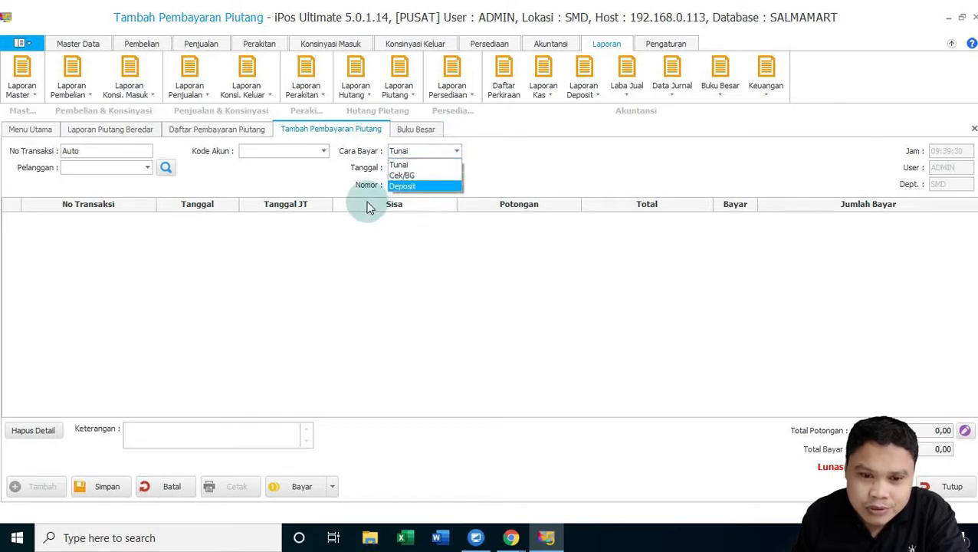
click(431, 176)
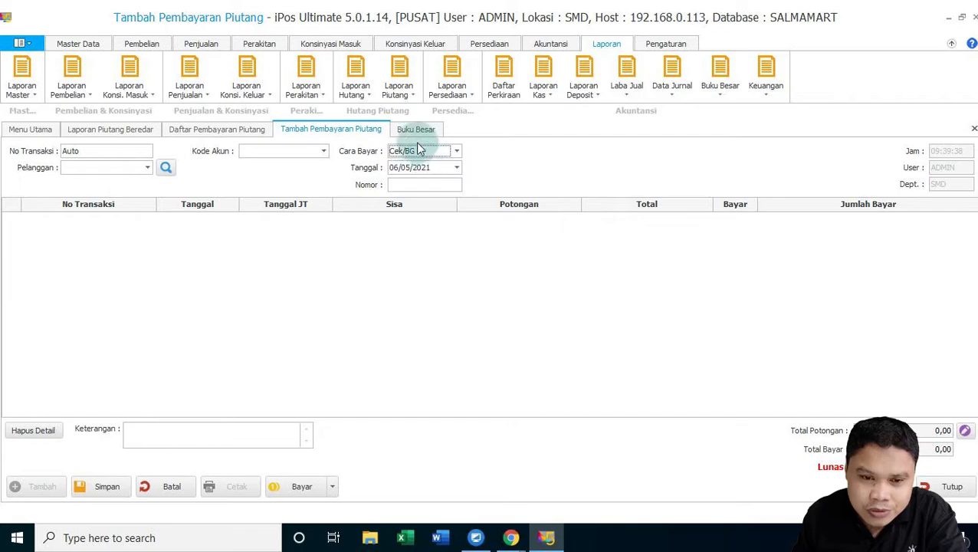
click(324, 151)
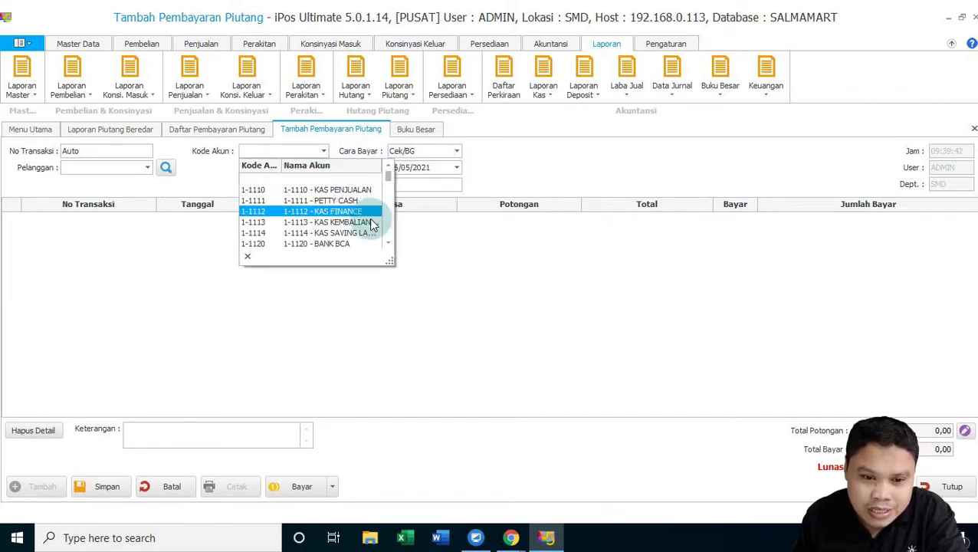
click(340, 244)
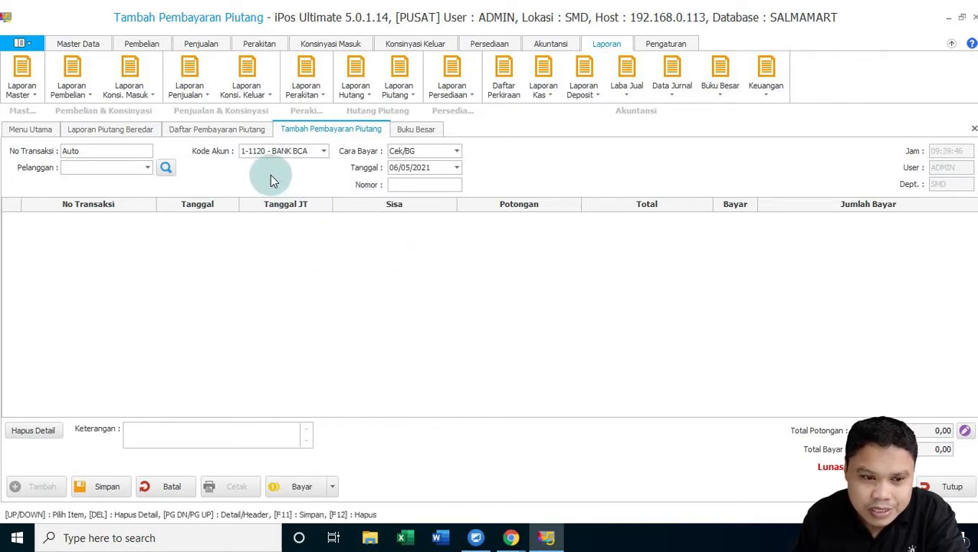
Choose CABANG as the Pelanggan and set the payment's Tanggal to 02/06/2021
click(147, 167)
click(128, 207)
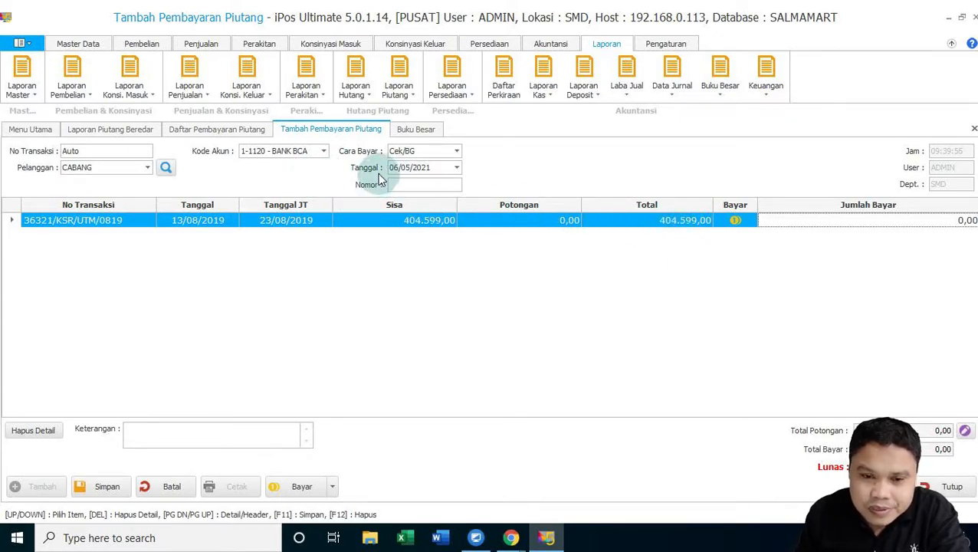
click(456, 171)
click(556, 197)
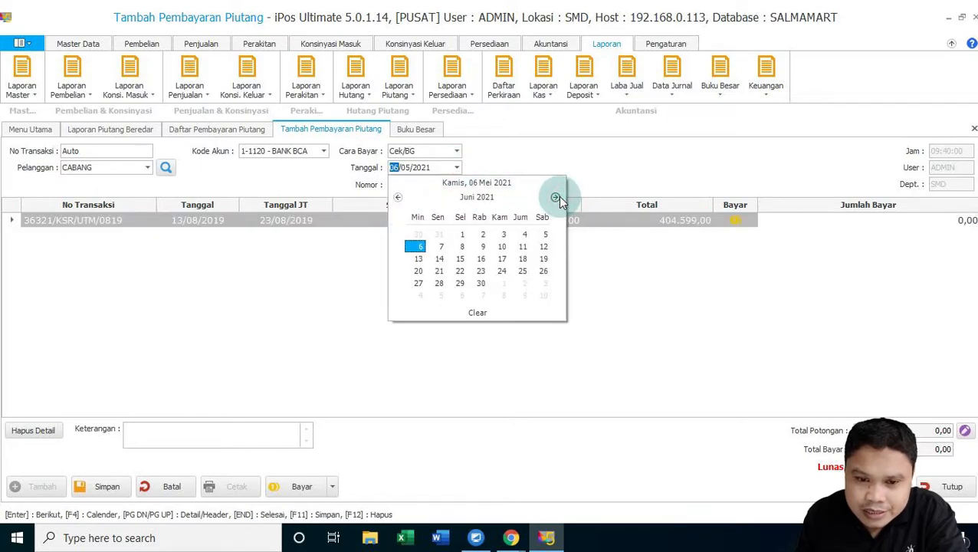
click(480, 234)
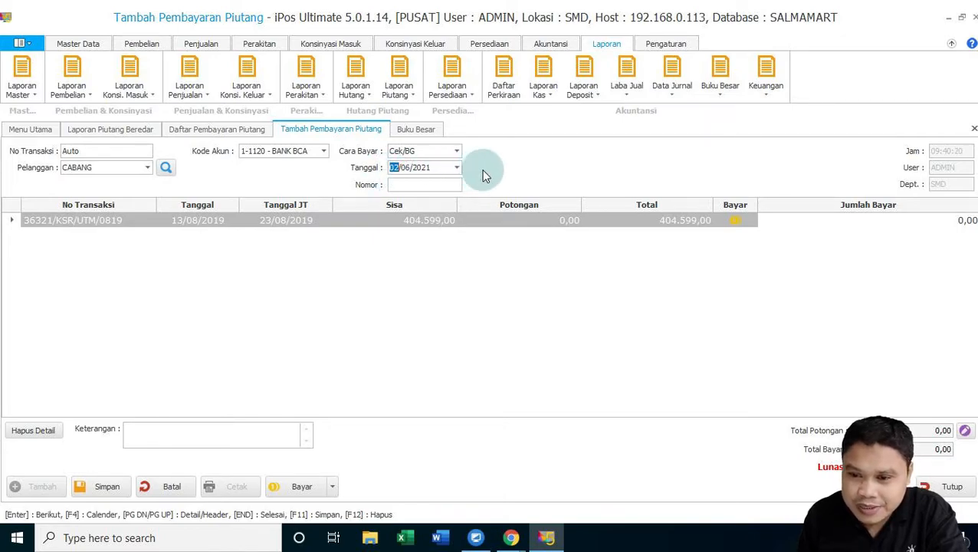
Pay CABANG's remaining invoice balance of 404.599 in full, enter the Keterangan "cabang", and save the payment
click(736, 222)
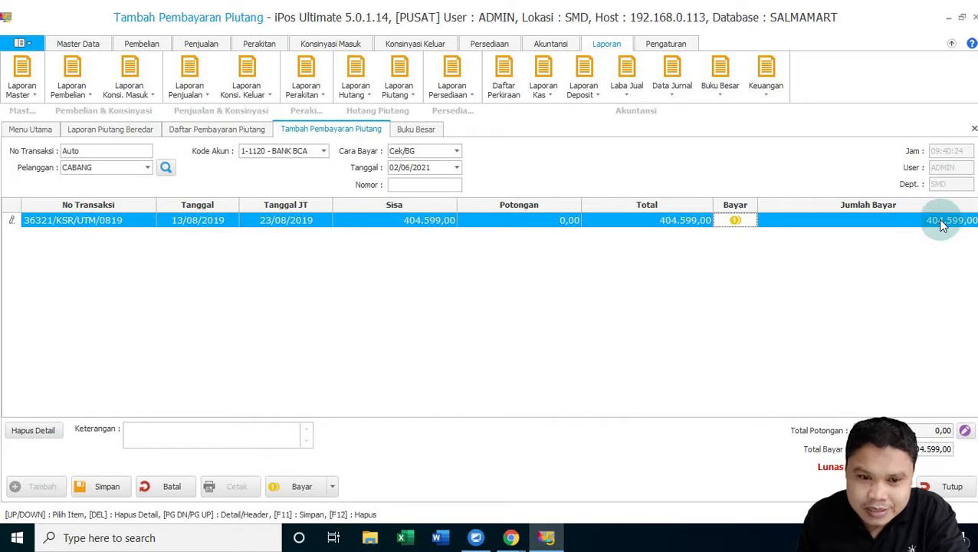
click(400, 169)
click(143, 429)
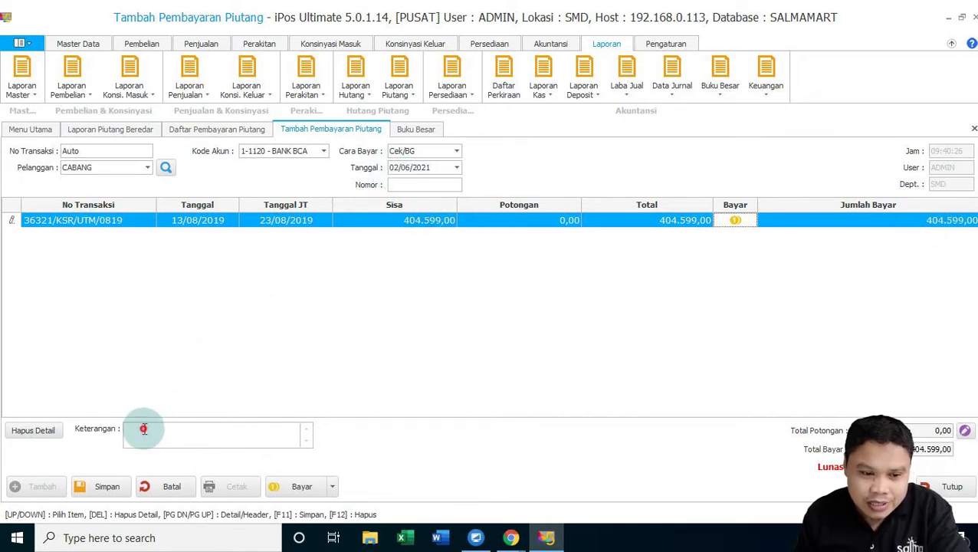
text(cabang)
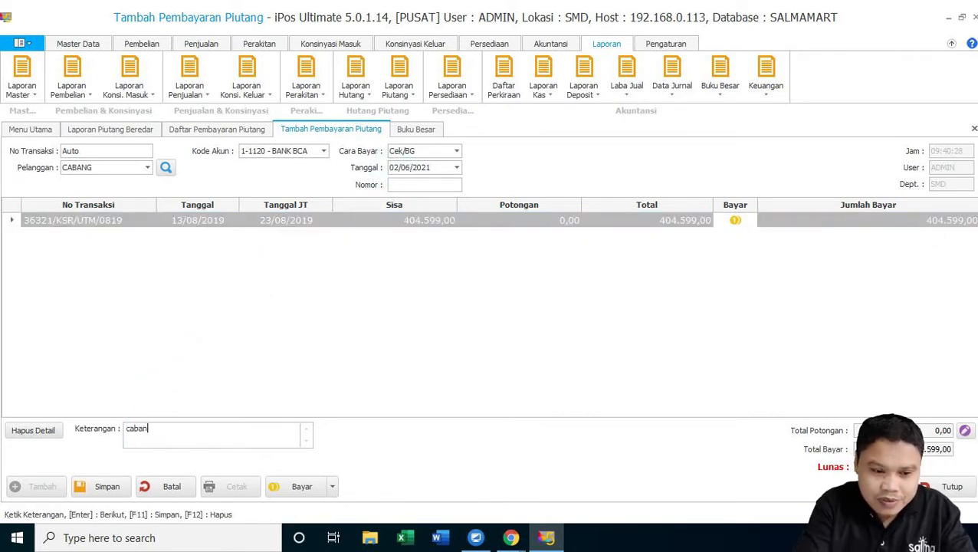
click(105, 487)
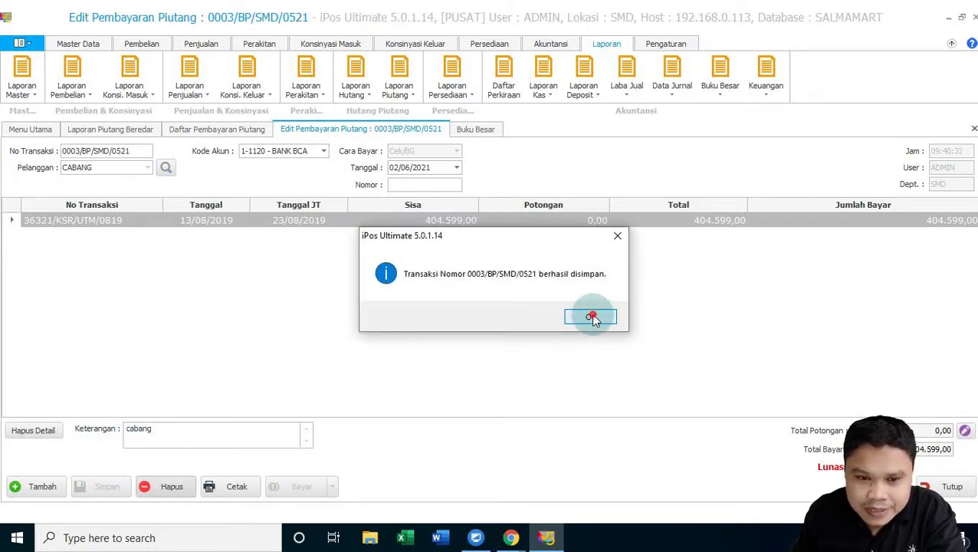
click(591, 318)
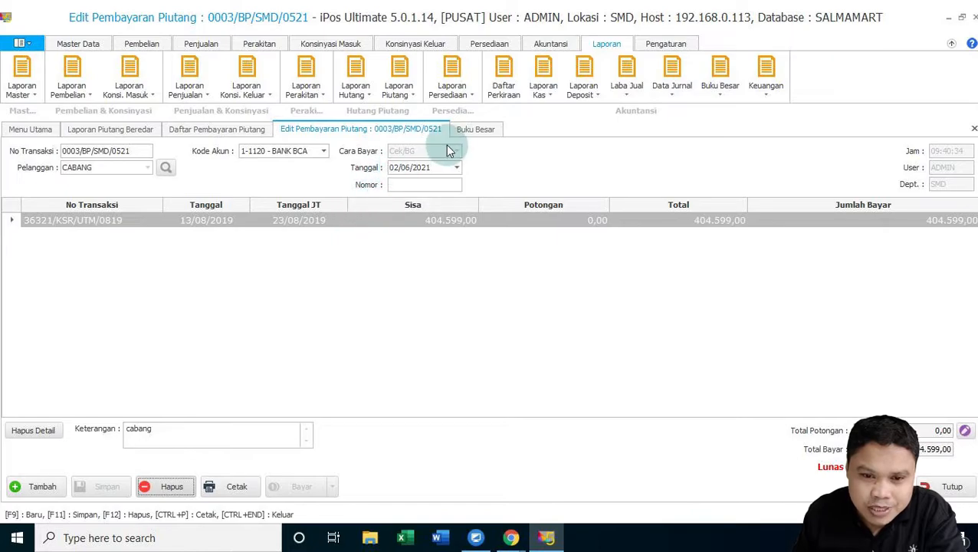
Preview the BANK BCA Buku Besar report for 01/06/2021 after saving the Cek/BG payment, examine its entries and balance, and close the preview
click(473, 129)
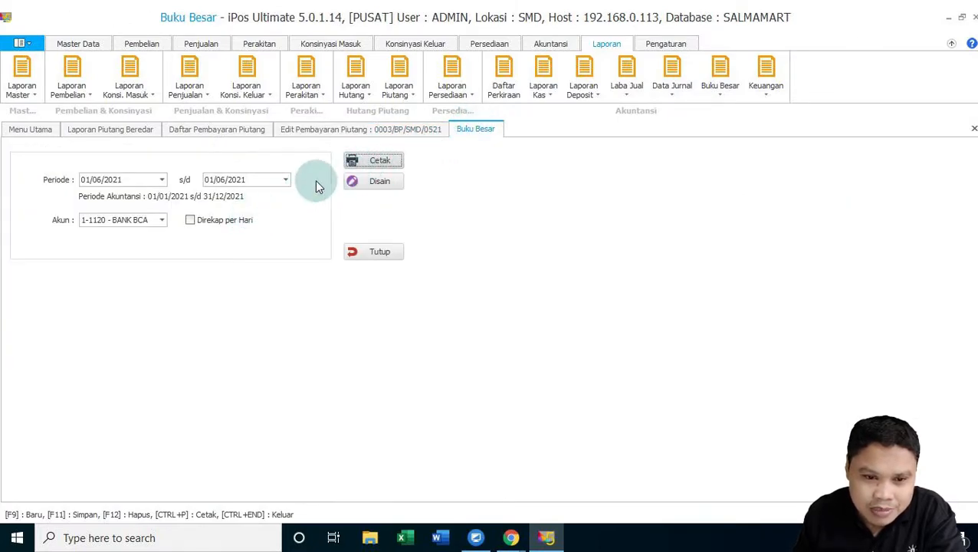
click(382, 161)
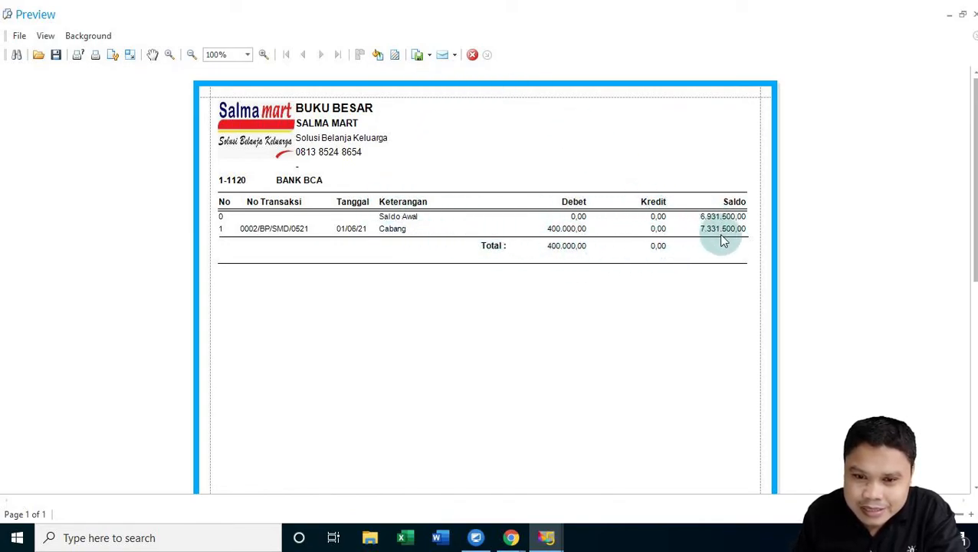
click(472, 54)
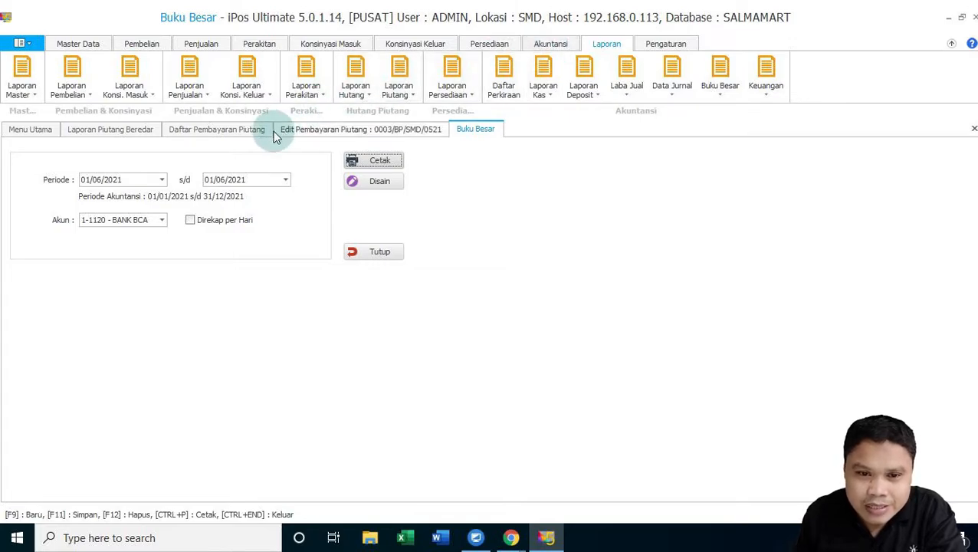
Open Laporan Buku Piutang per Transaksi and filter it to Pelanggan CABANG with the Periode ending 30/06/2021
click(398, 90)
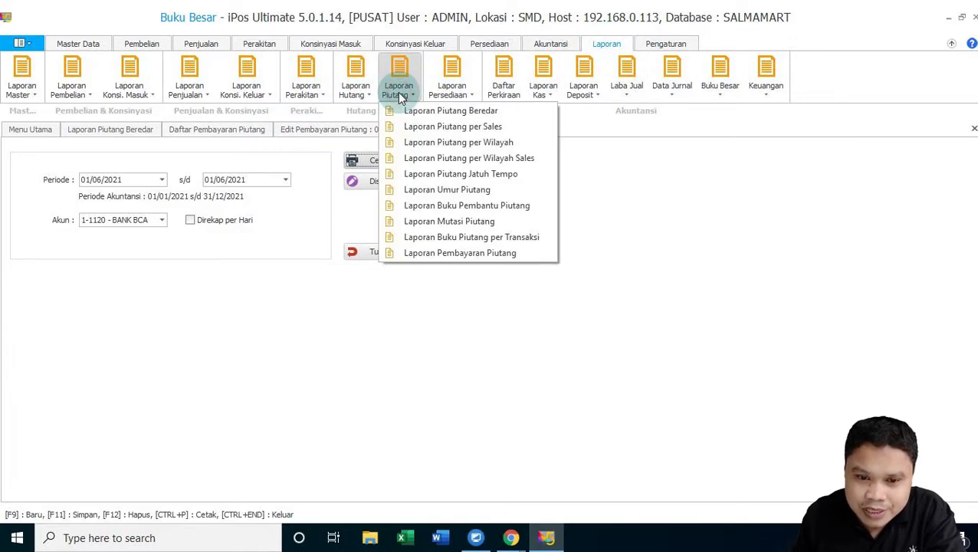
click(406, 241)
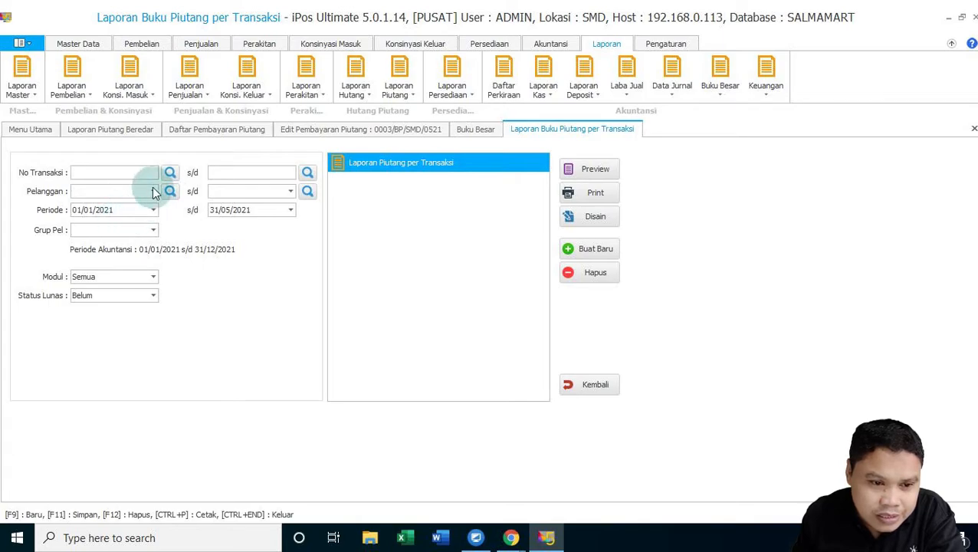
click(153, 191)
click(151, 226)
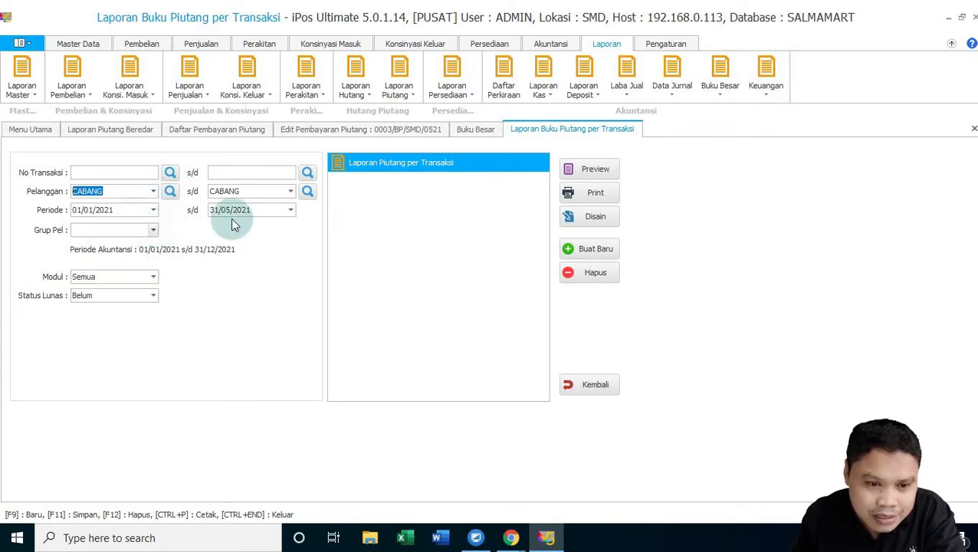
click(290, 210)
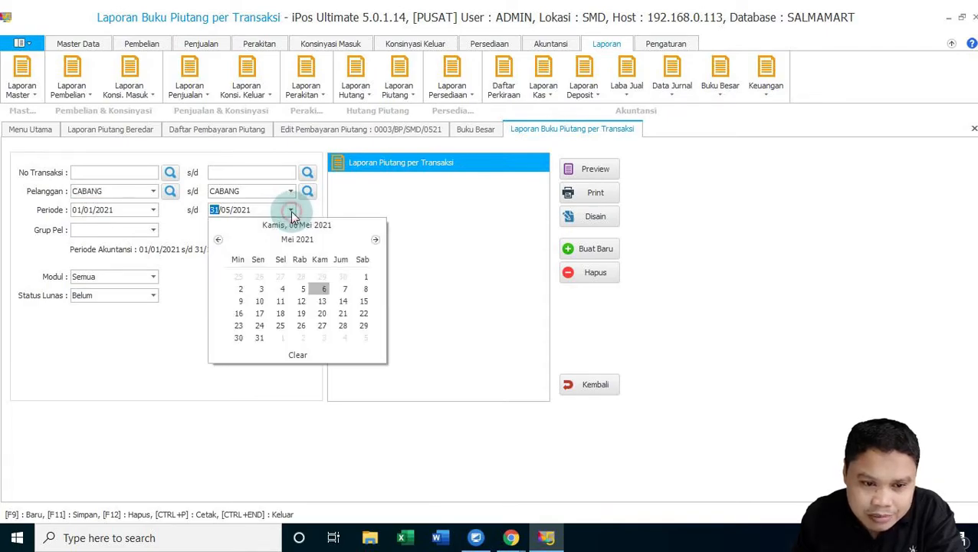
click(375, 239)
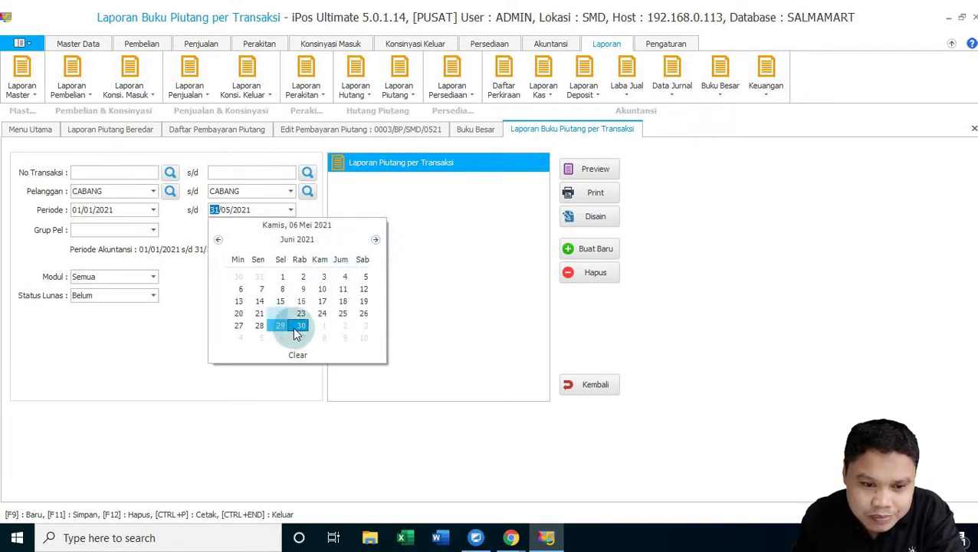
click(297, 328)
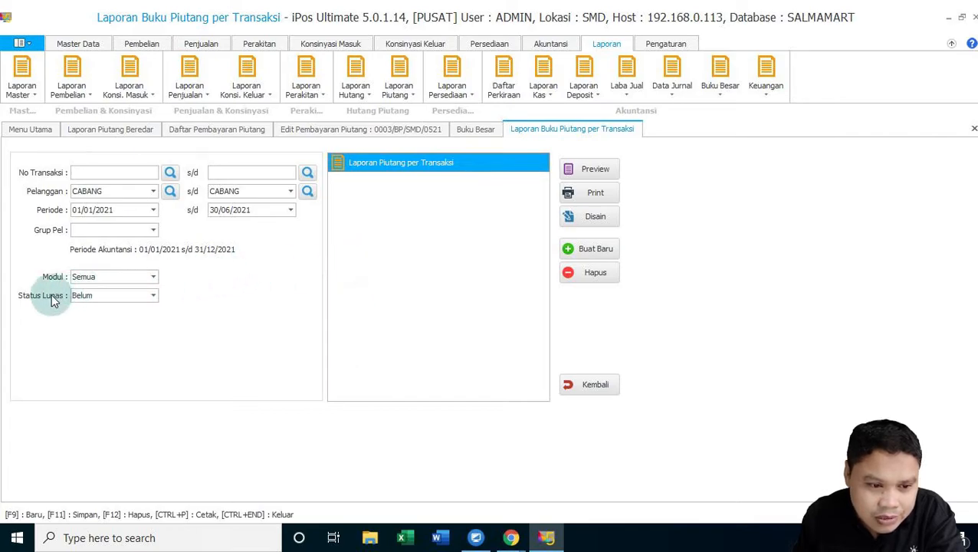
Set Status Lunas to Semua and preview the report to examine CABANG's recorded payments and remaining balance
click(153, 297)
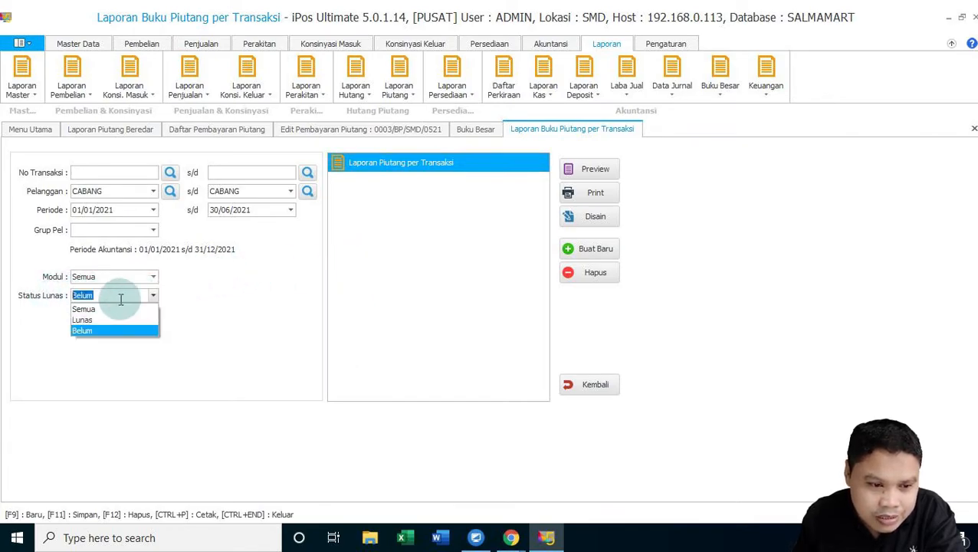
click(105, 307)
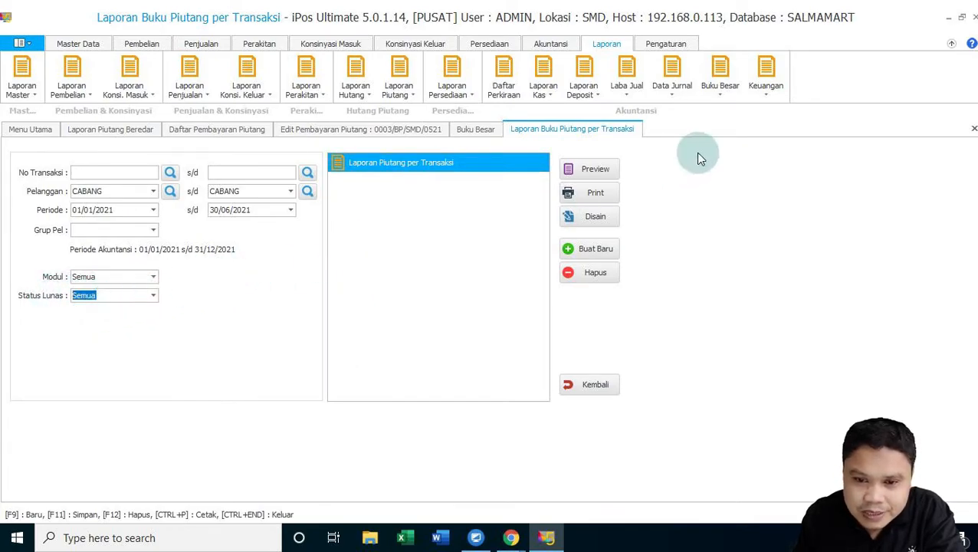
click(597, 170)
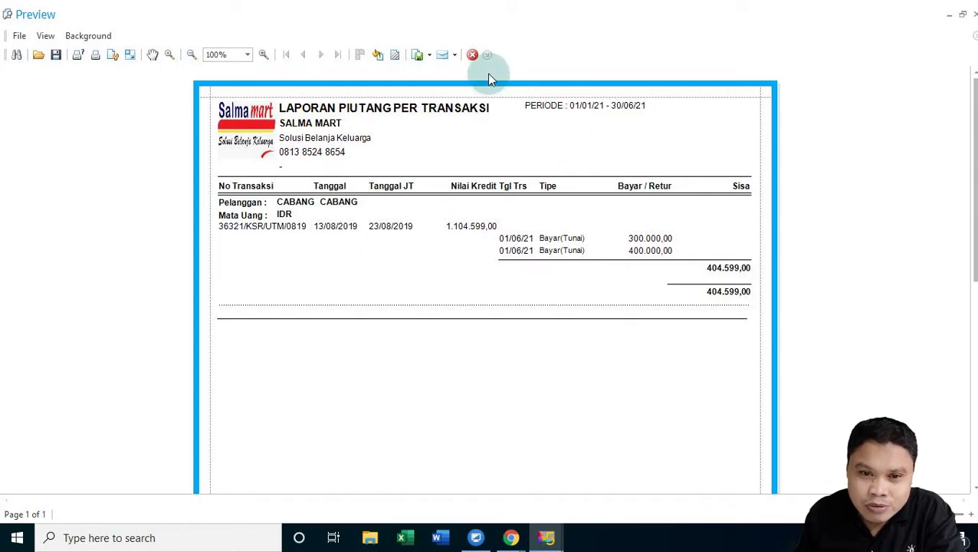
Close the Piutang per Transaksi preview, preview the BANK BCA Buku Besar for 01/06/2021 to examine its entries, and close it
click(473, 55)
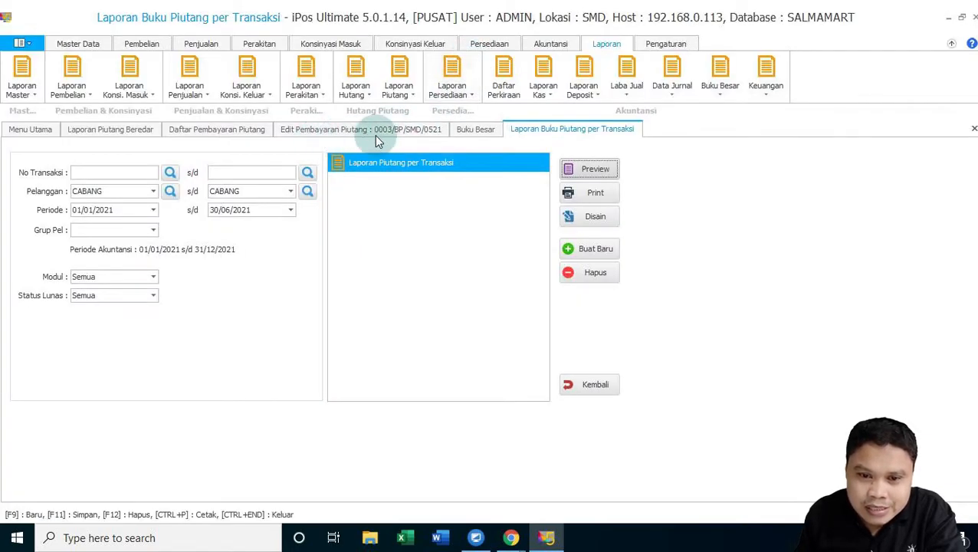
click(475, 129)
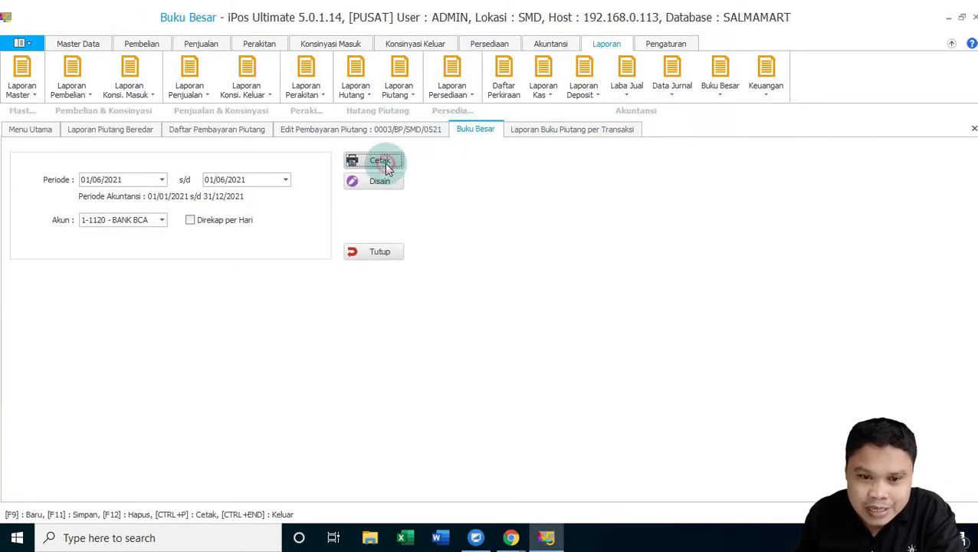
click(383, 163)
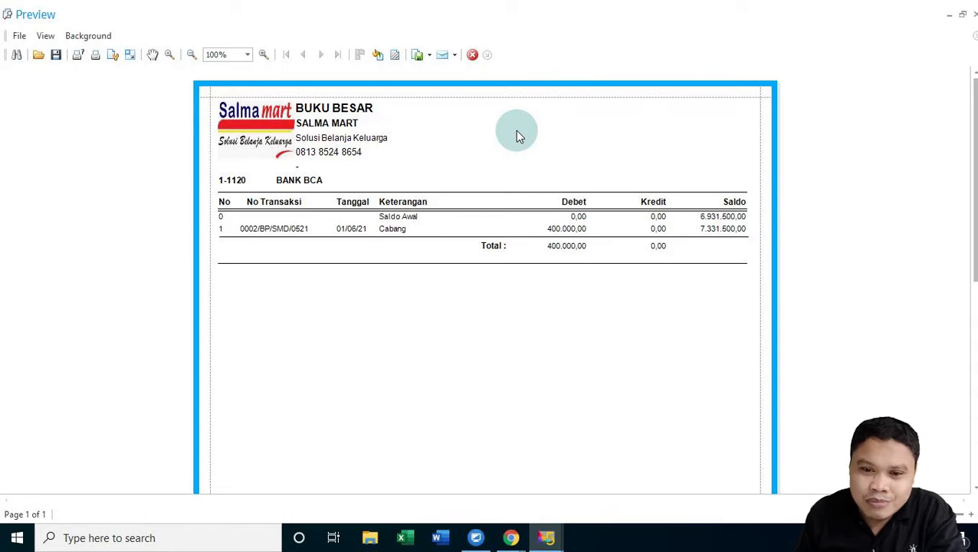
click(471, 55)
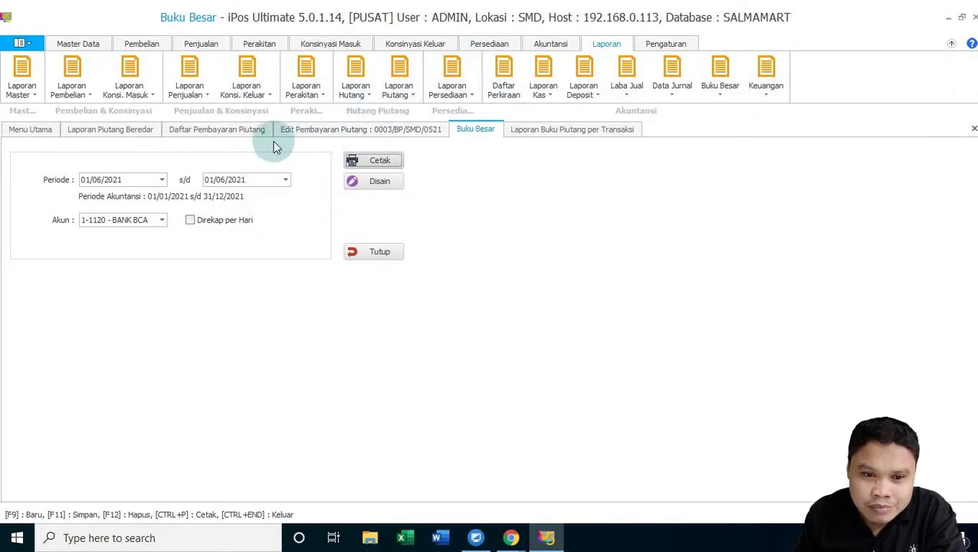
Review CABANG's saved Cek/BG payment form, then recheck the BANK BCA Buku Besar preview for that payment and close it
click(312, 131)
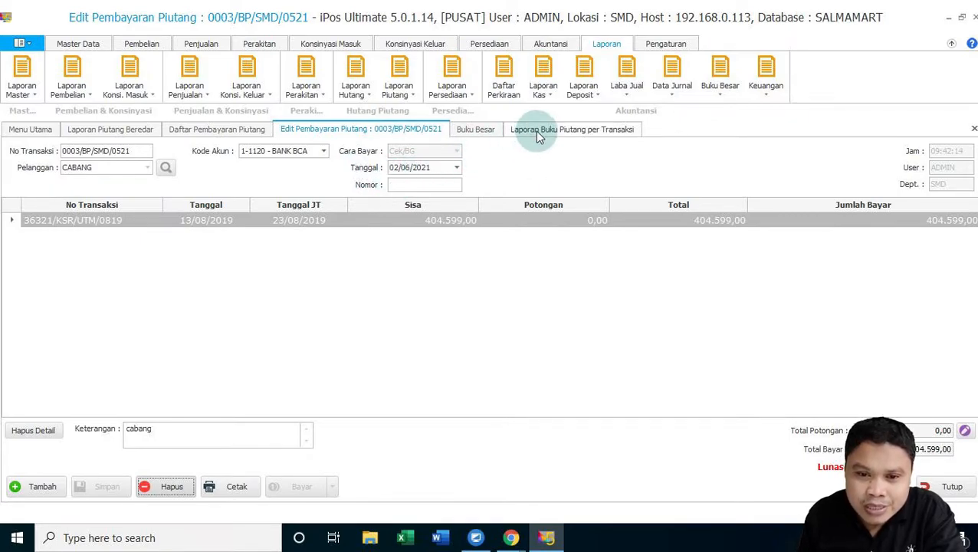
click(475, 129)
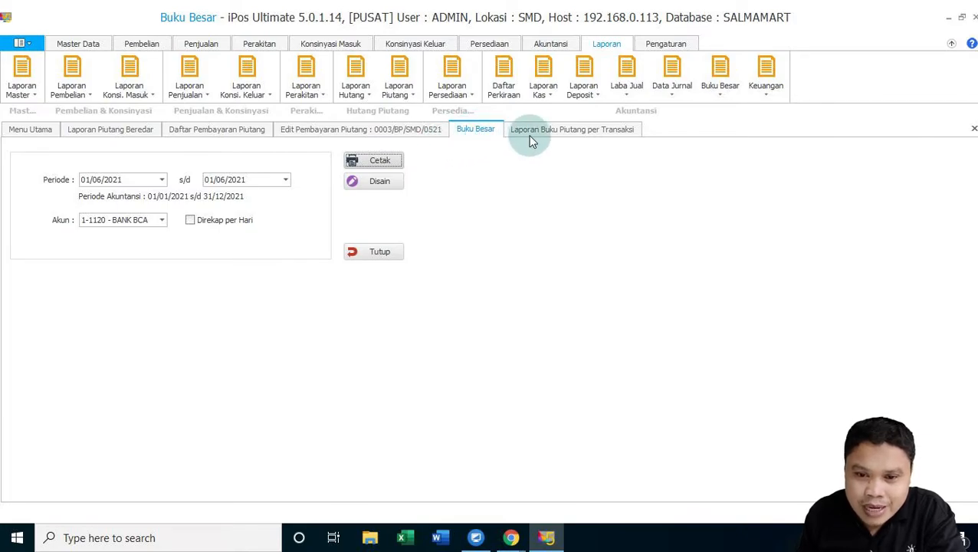
click(527, 136)
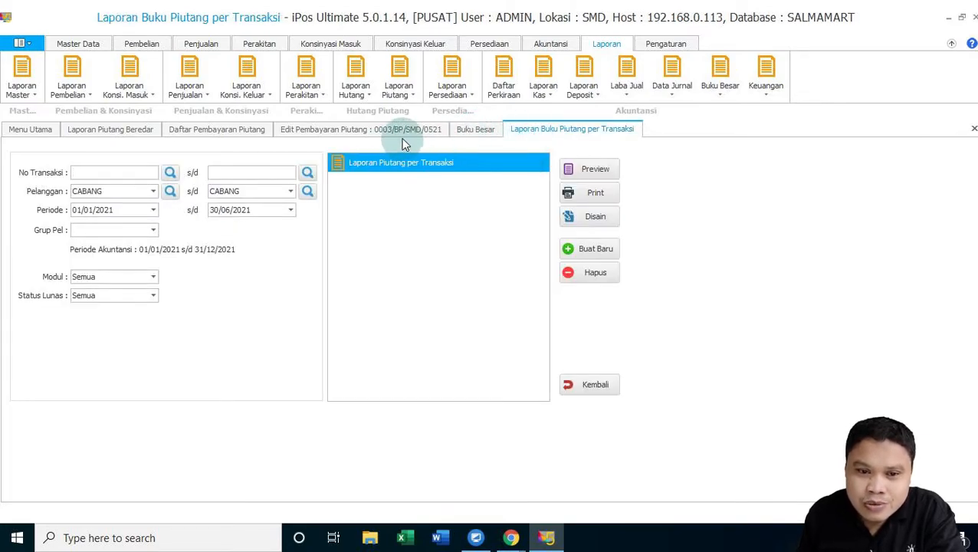
click(475, 130)
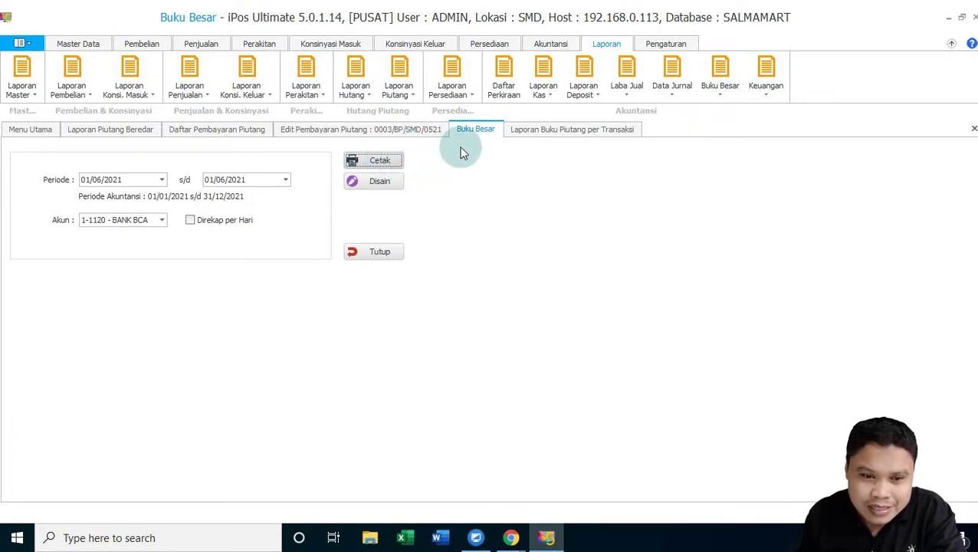
click(381, 164)
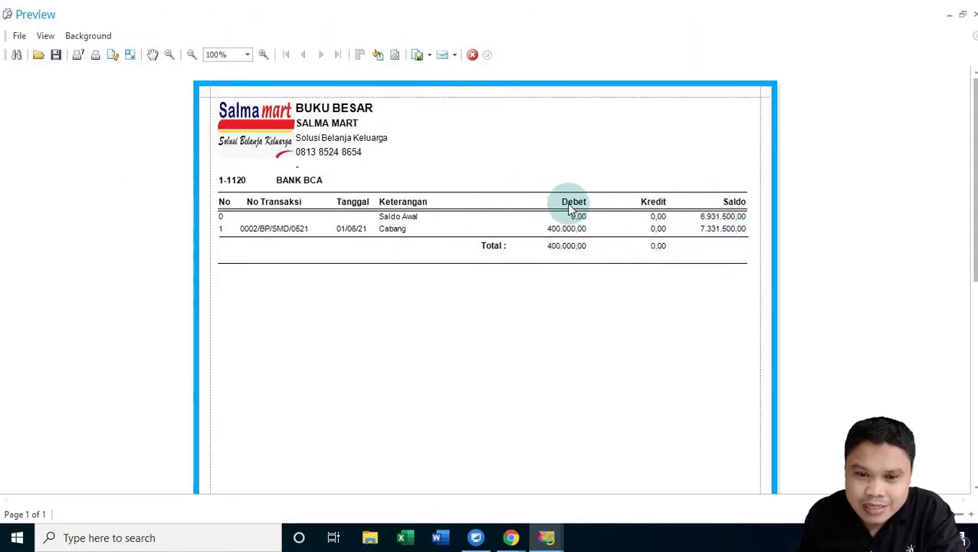
click(473, 55)
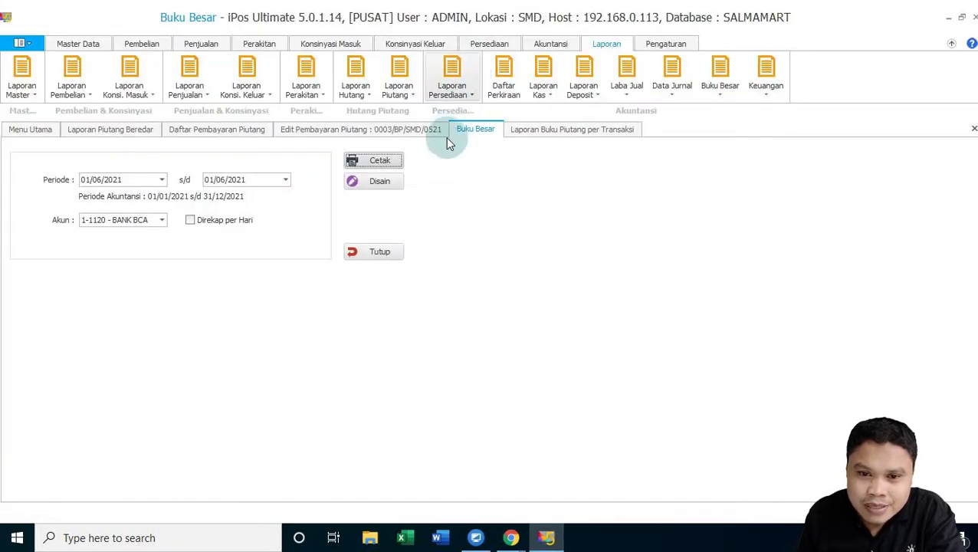
Preview CABANG's Laporan Piutang per Transaksi again to check whether the Cek/BG payment is listed, then close the preview and report
click(536, 131)
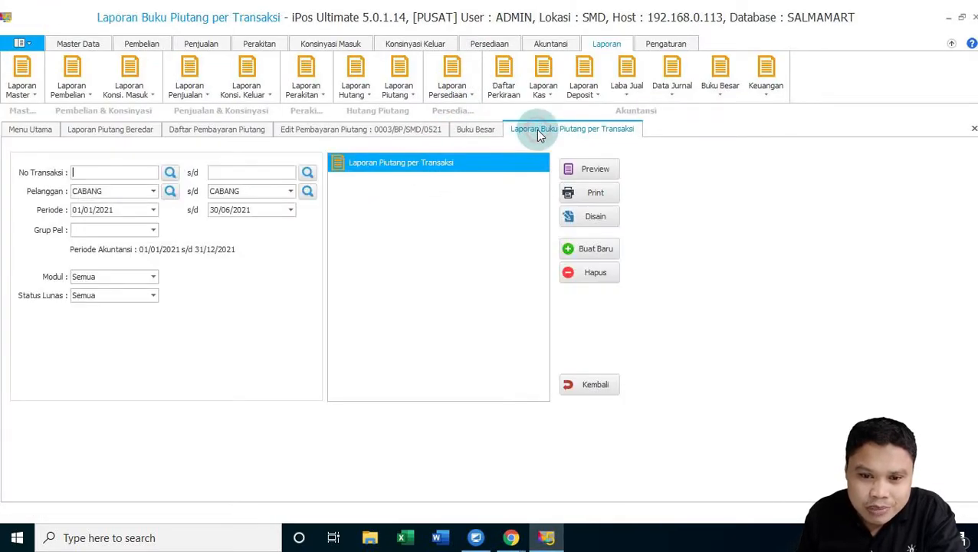
click(594, 170)
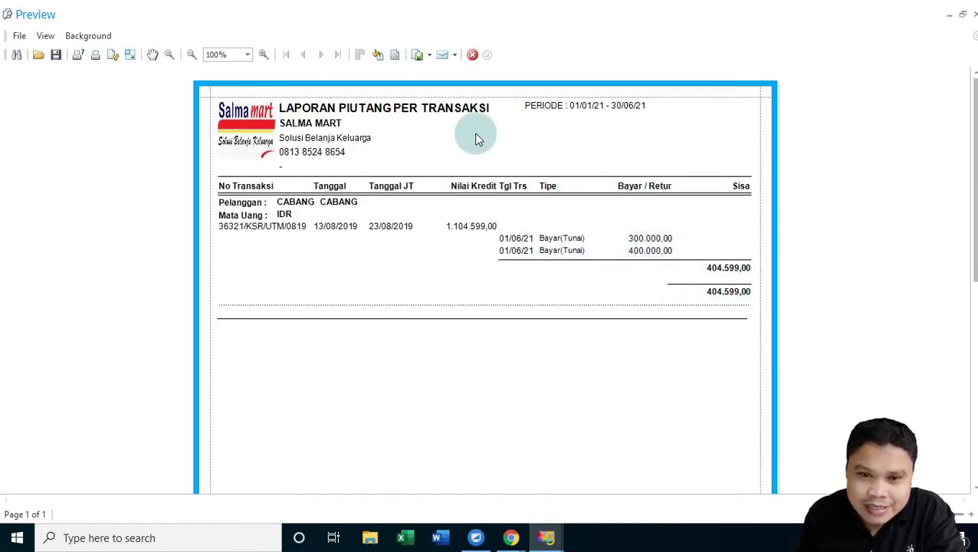
click(472, 55)
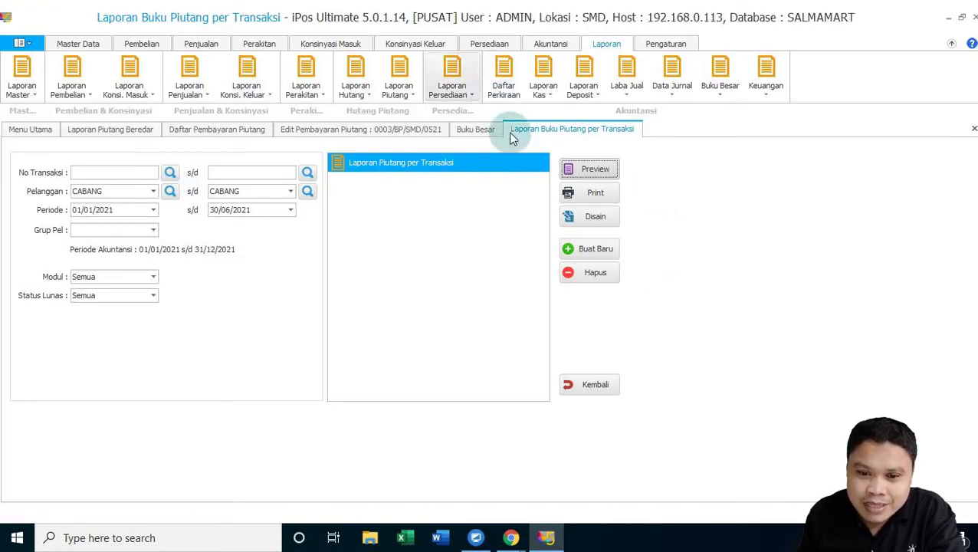
click(594, 386)
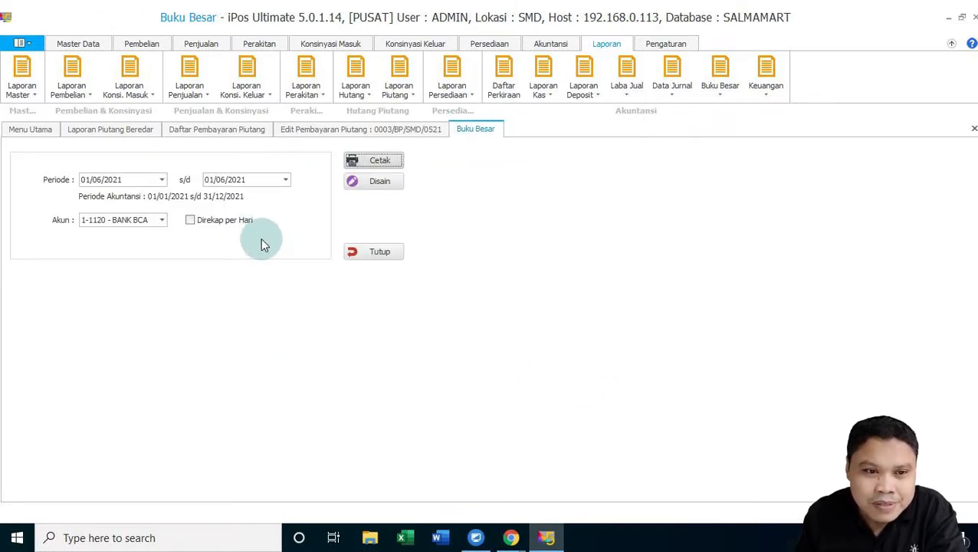
Open the Status Lunas BG/Cek list for receivable payments and filter it to Pelanggan CABANG
click(200, 45)
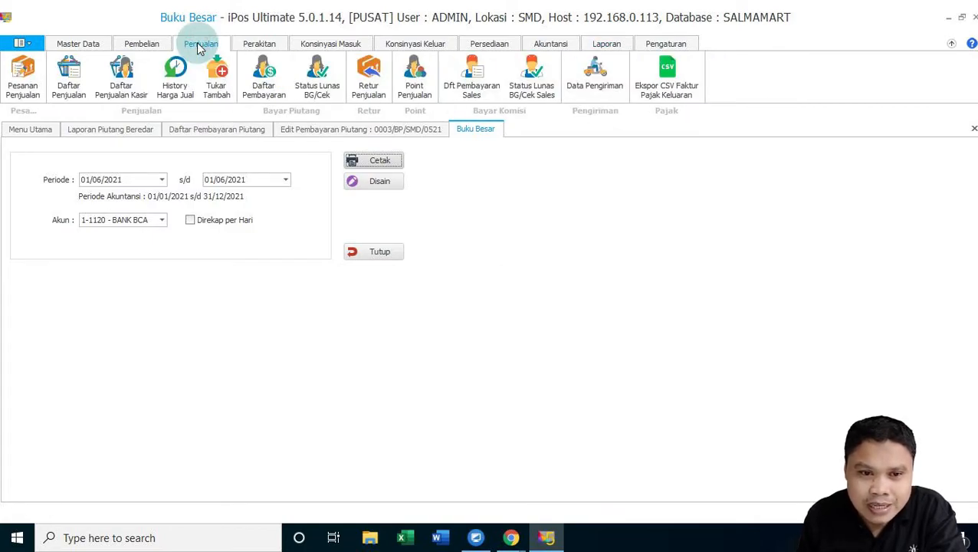
click(316, 91)
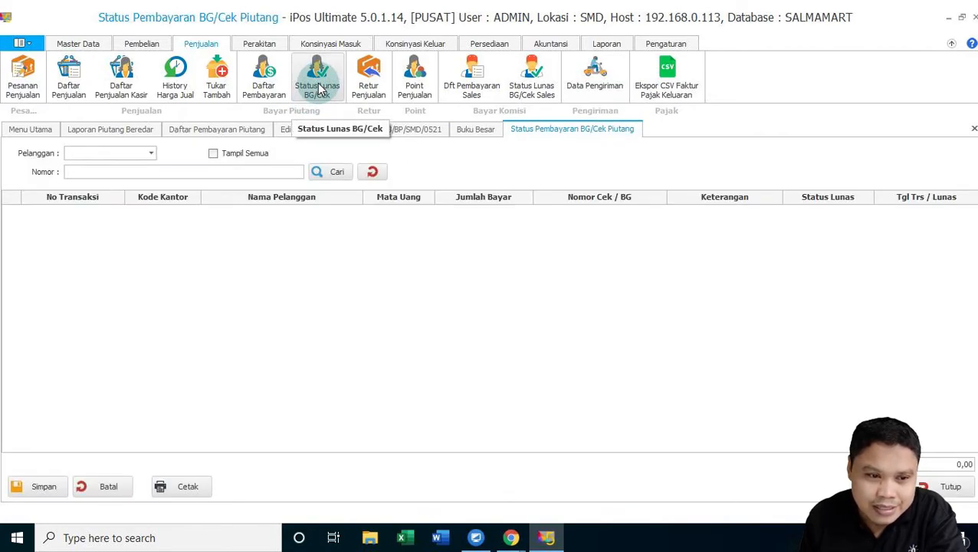
click(151, 153)
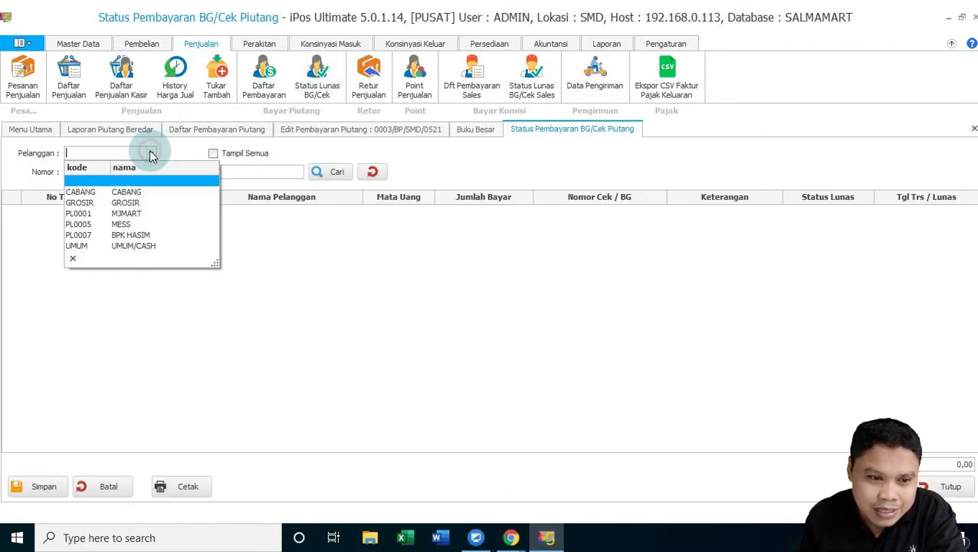
click(138, 192)
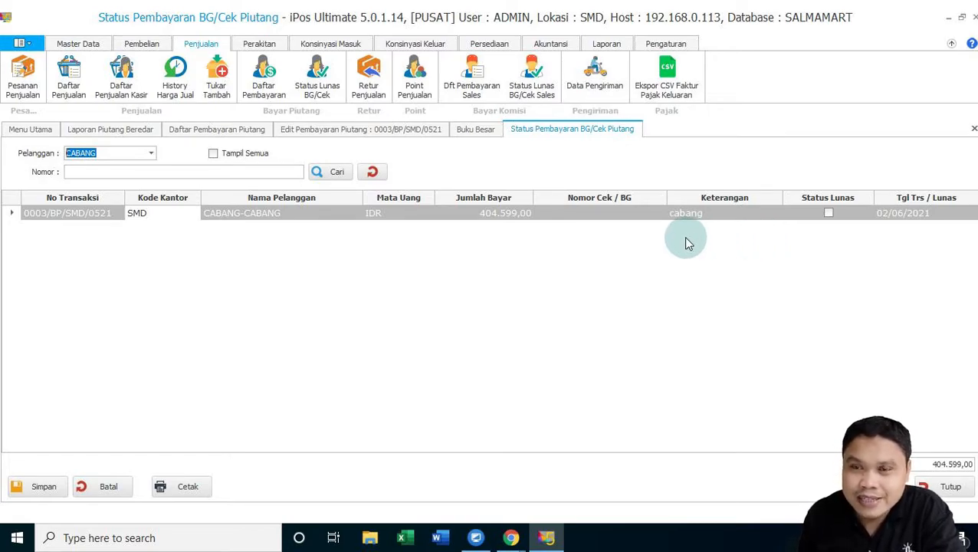
Mark CABANG's 404.599 Cek/BG payment as Status Lunas and save the change
click(828, 214)
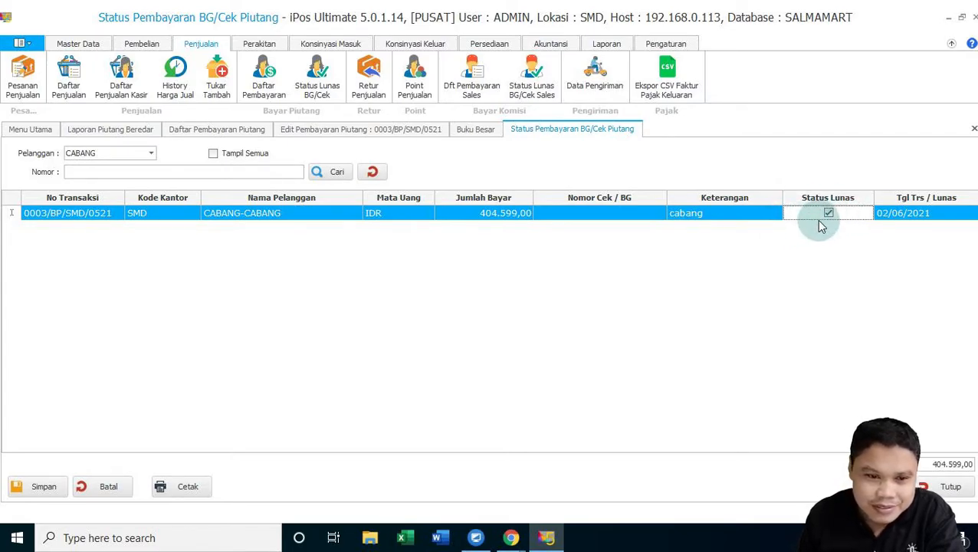
click(44, 487)
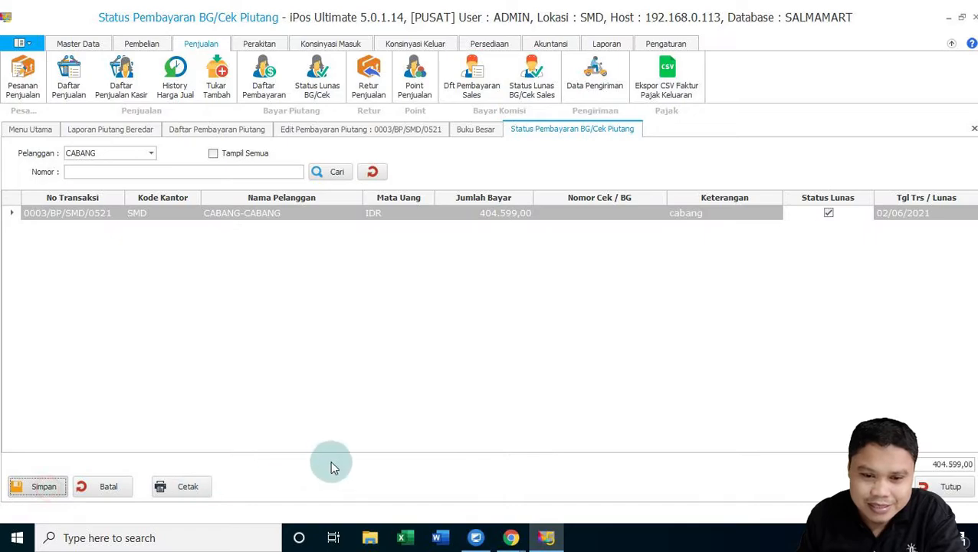
click(532, 318)
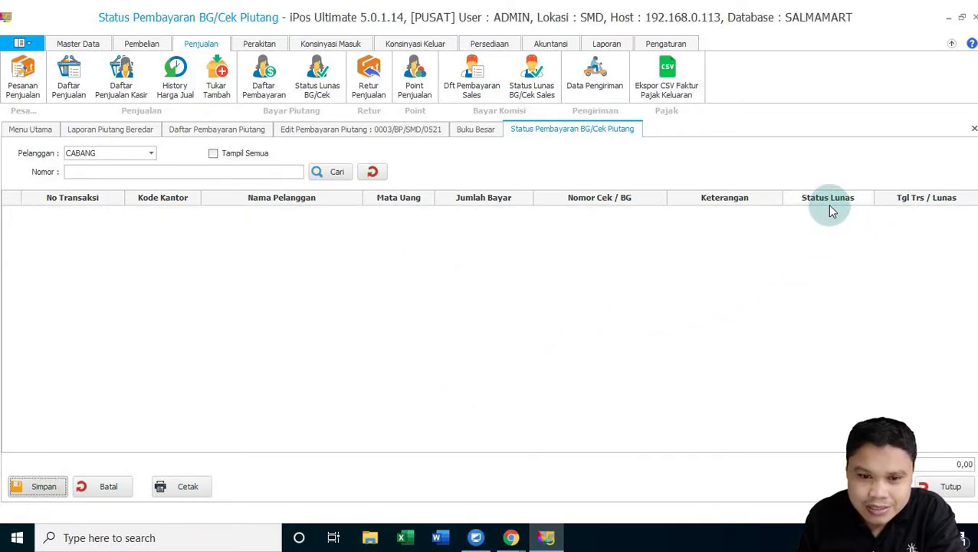
Preview the BANK BCA Buku Besar for 01/06/2021 after settling the Cek/BG payment, check its entries, and close the preview
click(475, 130)
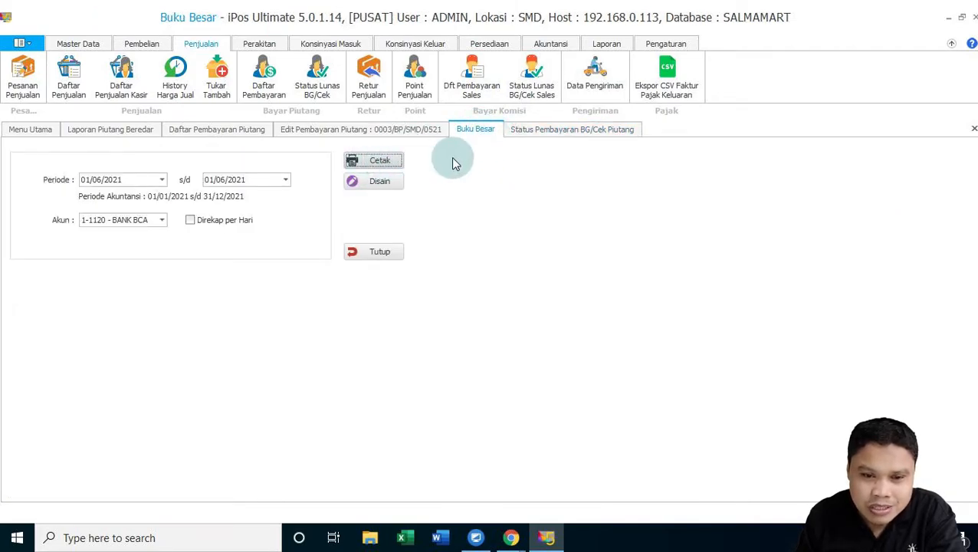
click(377, 162)
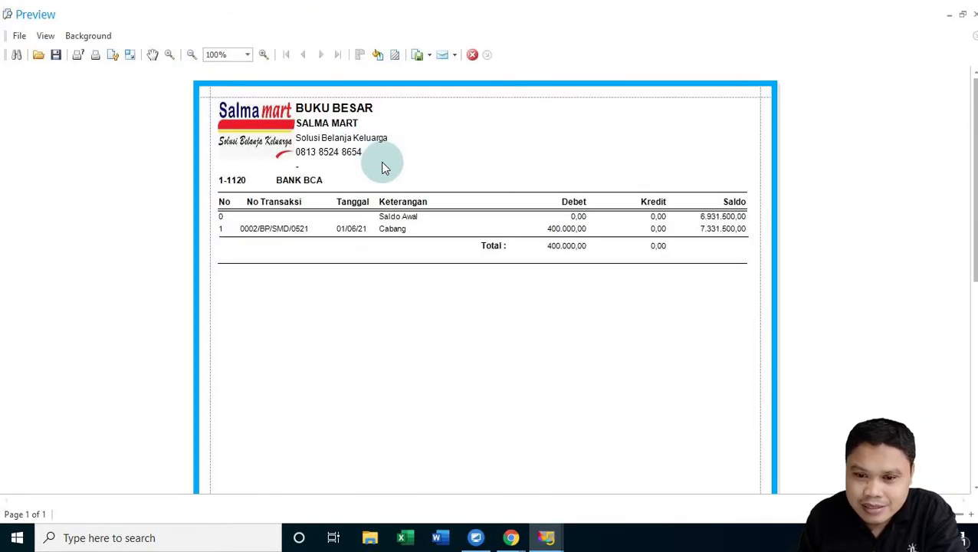
click(472, 55)
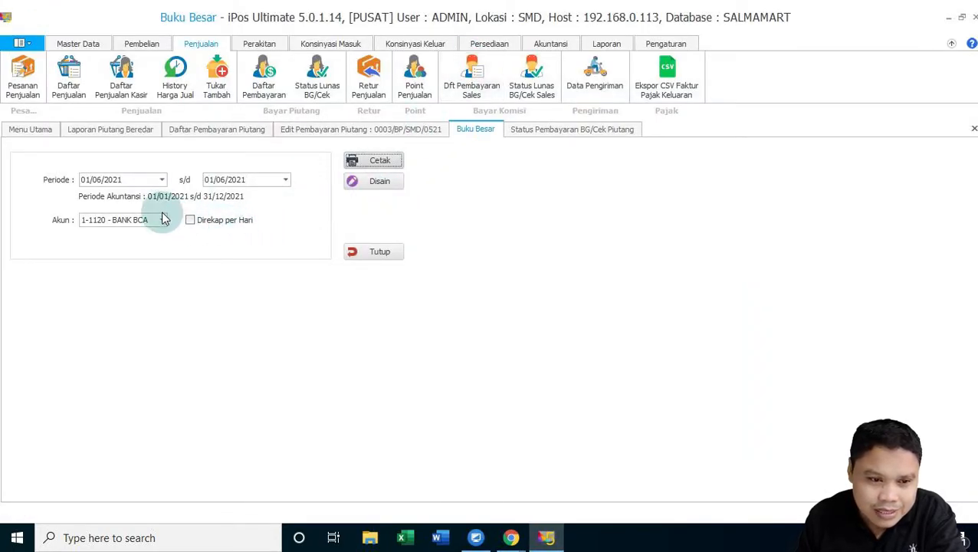
Extend the Buku Besar Periode to 02/06/2021, preview BANK BCA to check the settled Cek/BG payment and balance, and close the preview
click(286, 179)
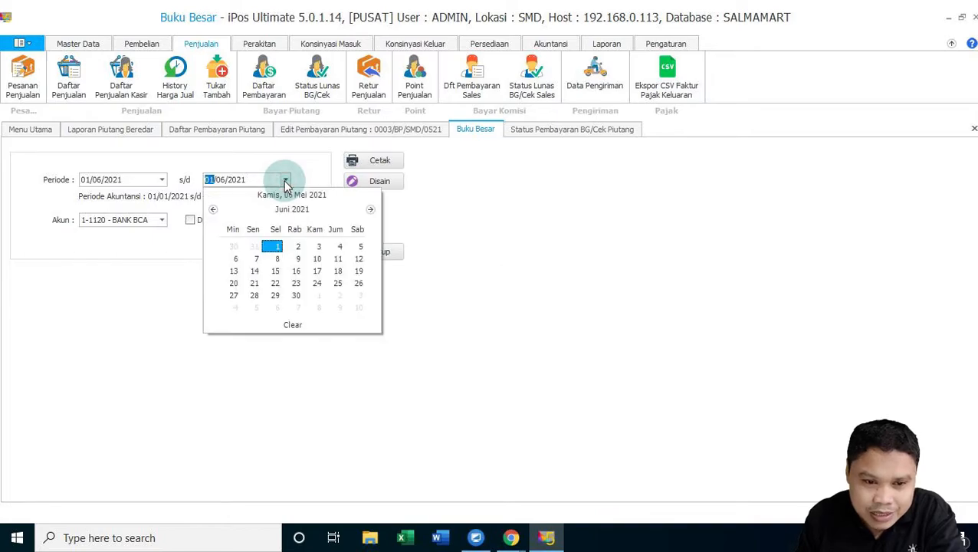
click(296, 247)
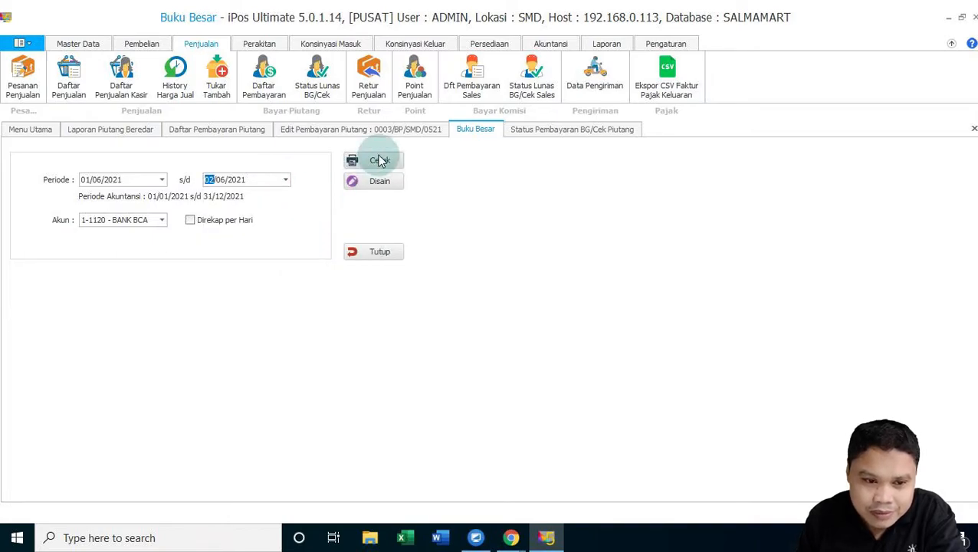
click(380, 161)
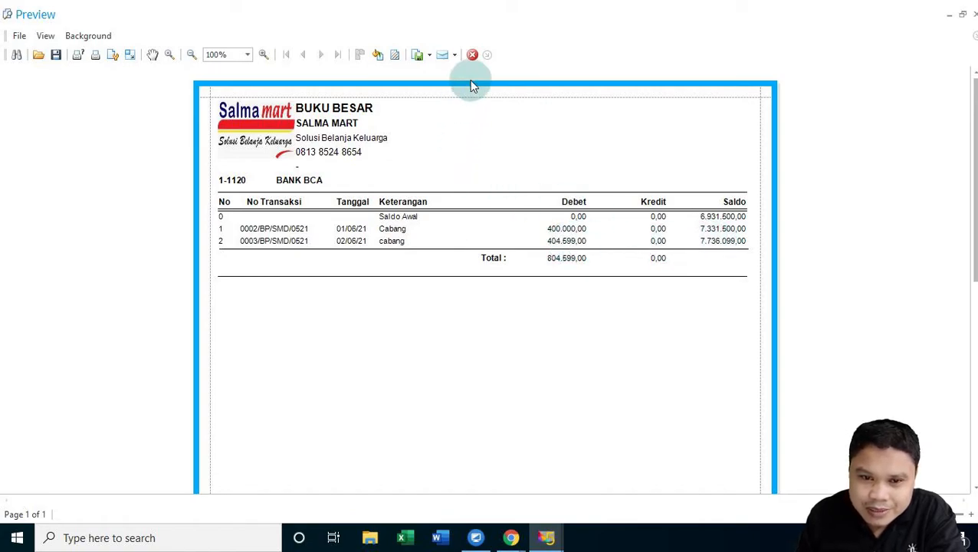
click(473, 54)
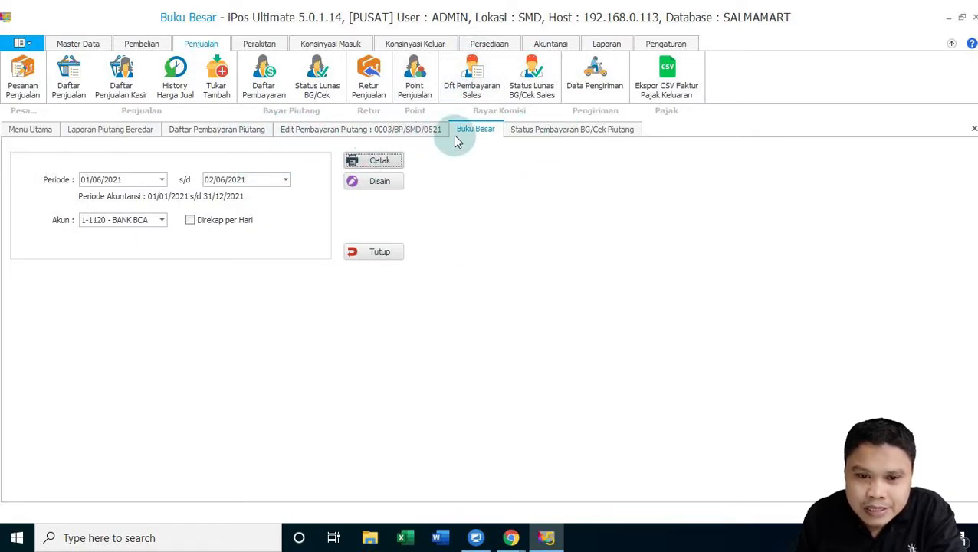
Reopen Laporan Buku Piutang per Transaksi and filter it to Pelanggan CABANG
click(606, 44)
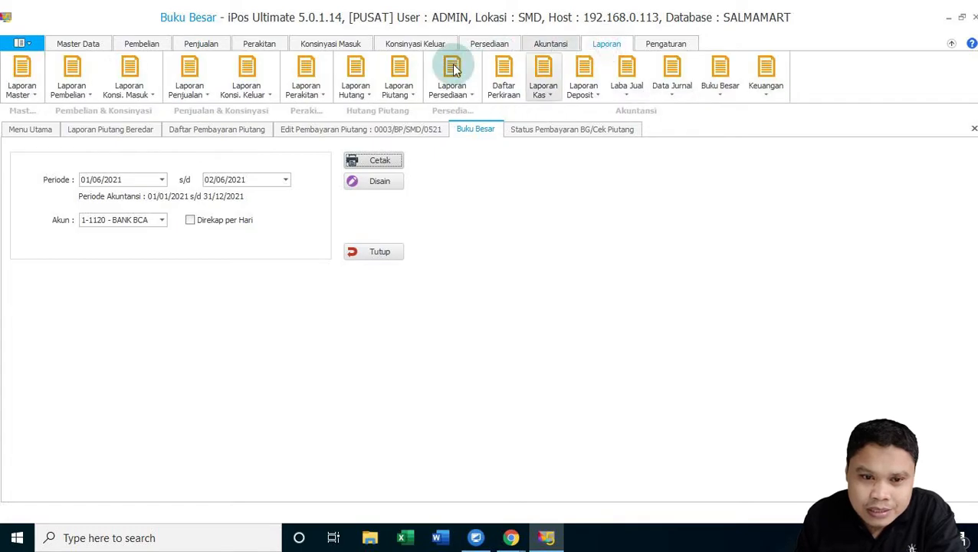
click(410, 94)
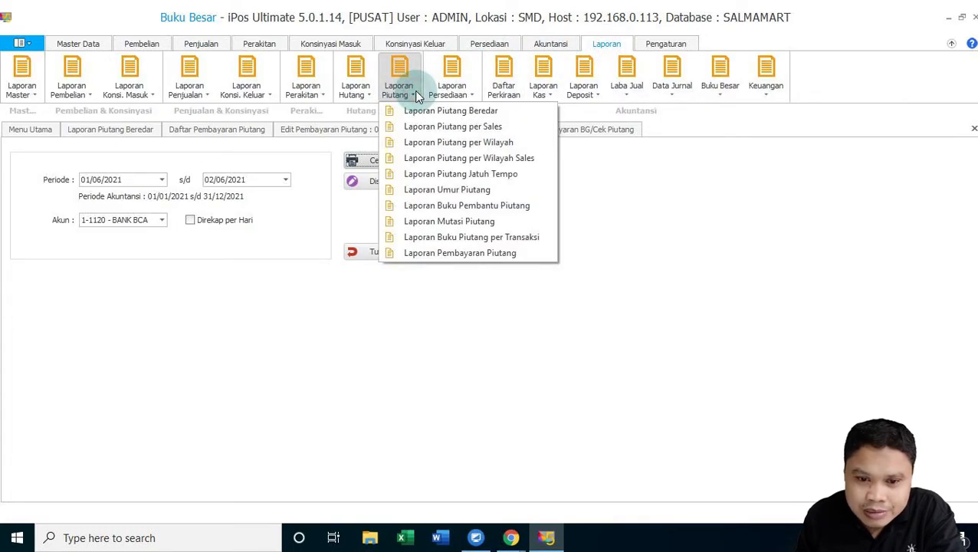
click(451, 238)
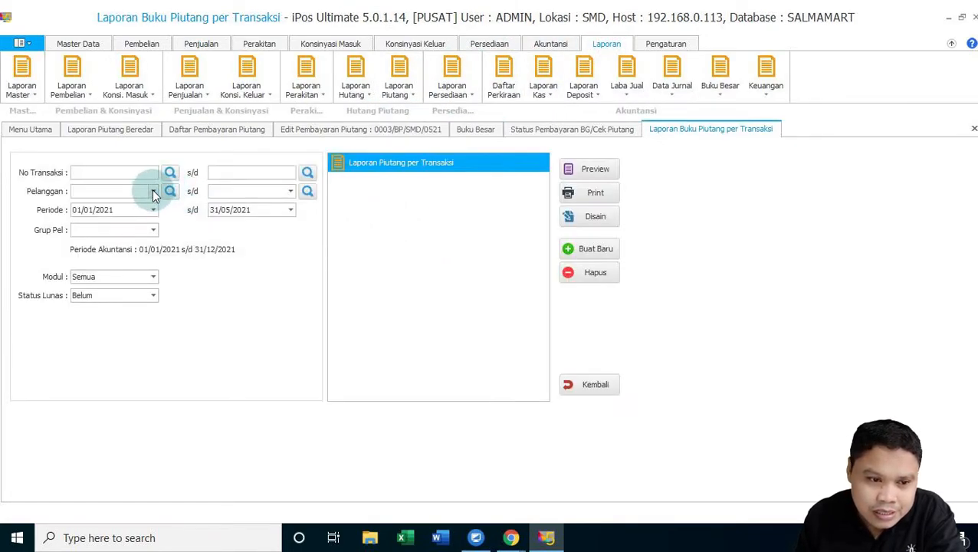
click(153, 191)
click(136, 224)
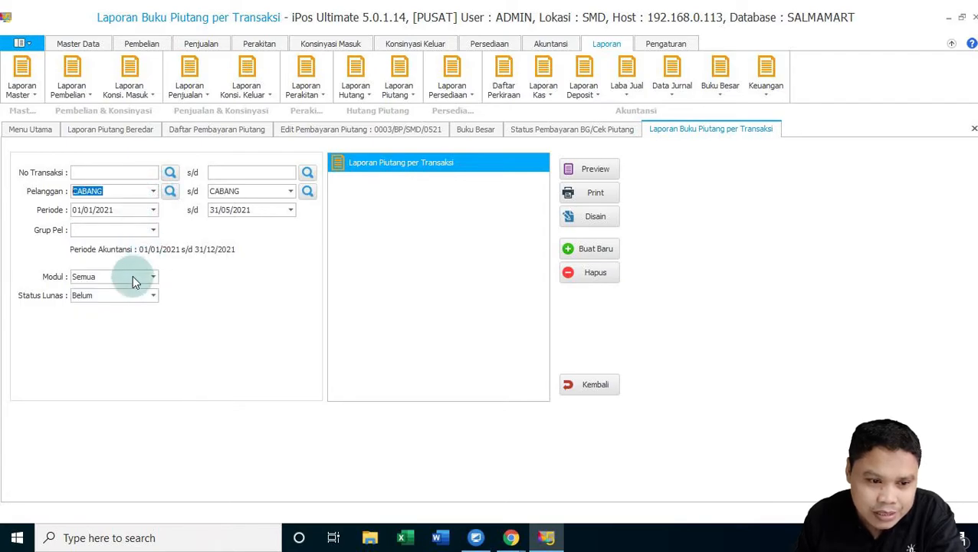
Set Status Lunas to Semua and the Periode end to 30/06/2021, then preview the report to examine CABANG's payments and remaining balance
click(153, 296)
click(116, 309)
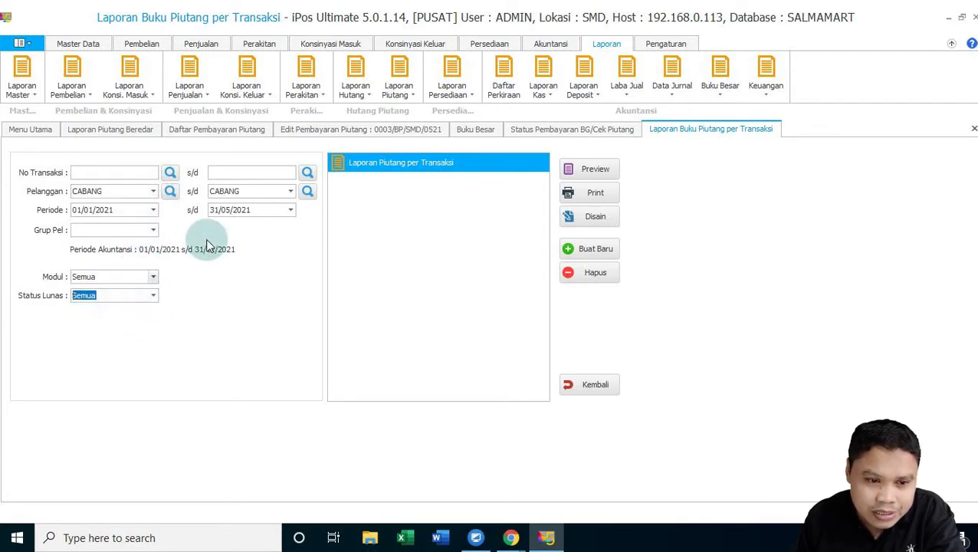
click(290, 212)
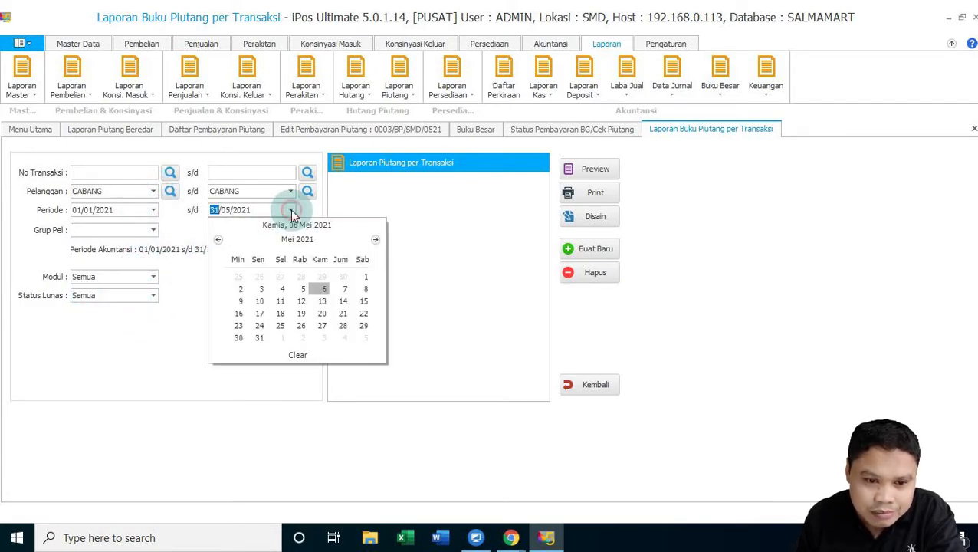
click(375, 239)
click(299, 327)
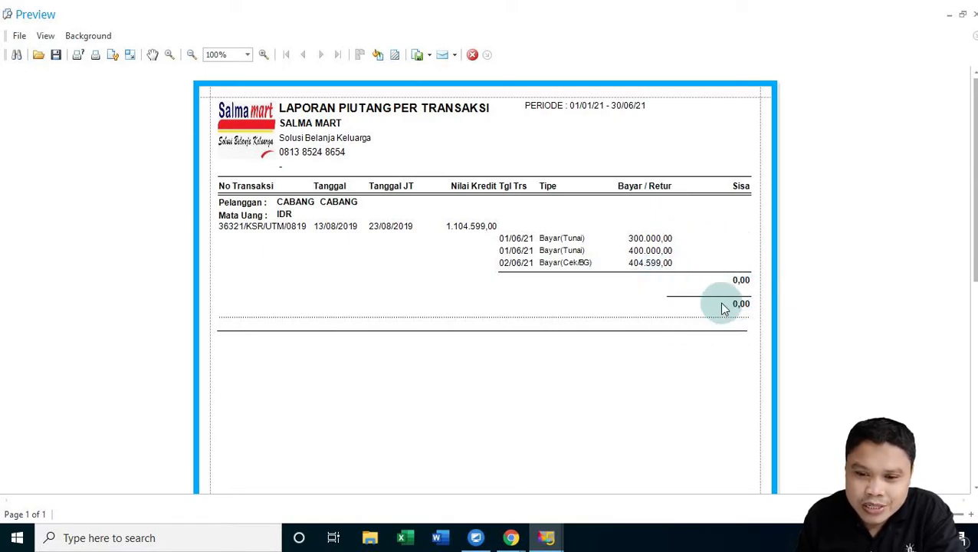
Close the Piutang per Transaksi preview, its report form, and the Buku Besar report form
click(473, 56)
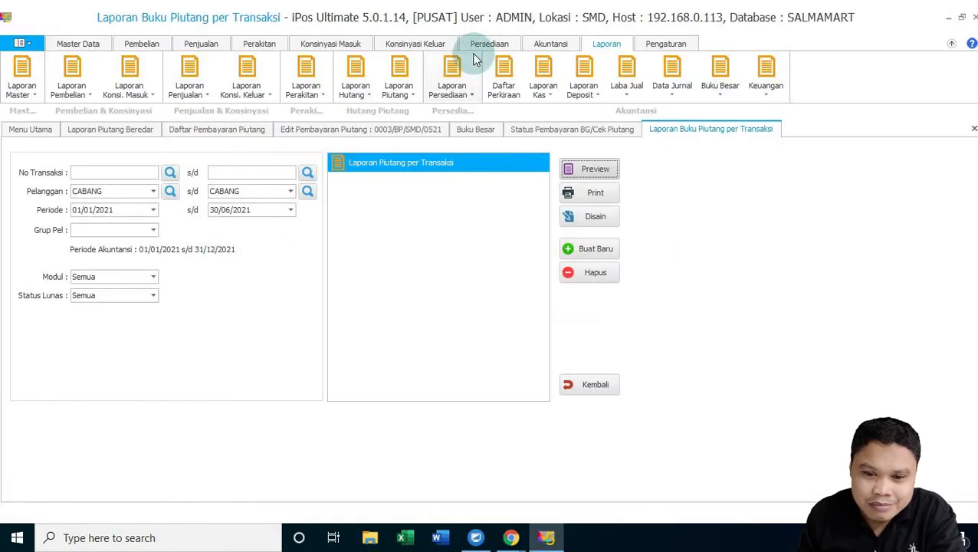
click(600, 387)
click(390, 253)
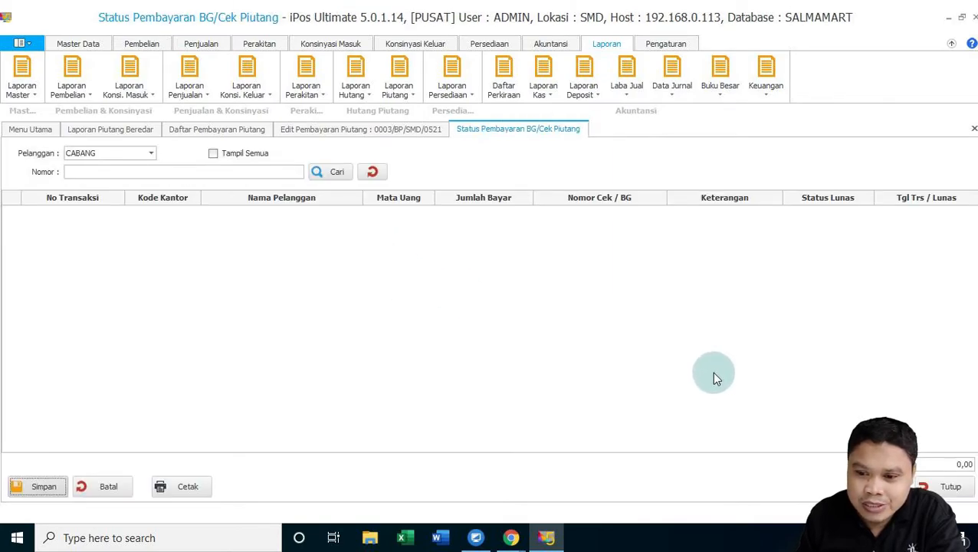
Close the BG/Cek payment status, payment entry, payment list and Laporan Piutang Beredar windows, and dismiss the news on Menu Utama
click(947, 486)
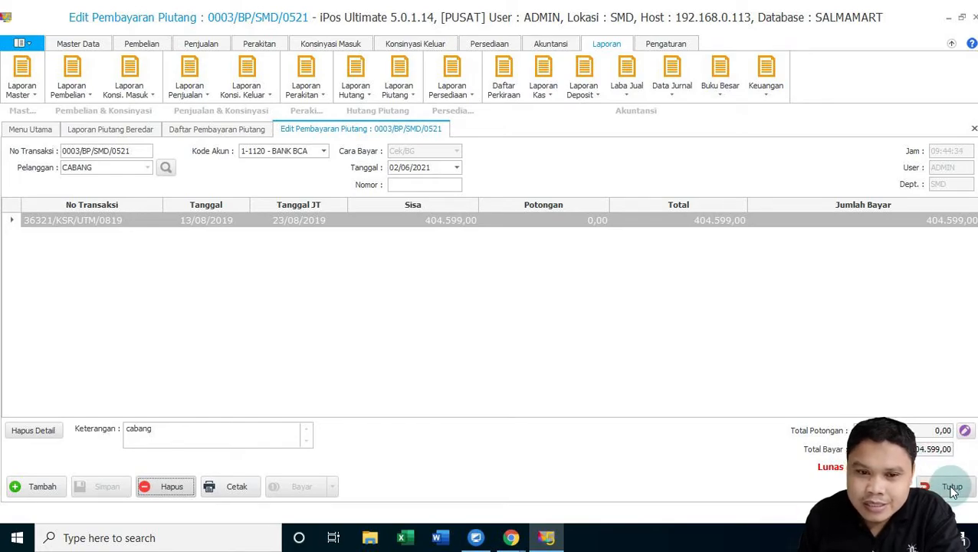
click(951, 487)
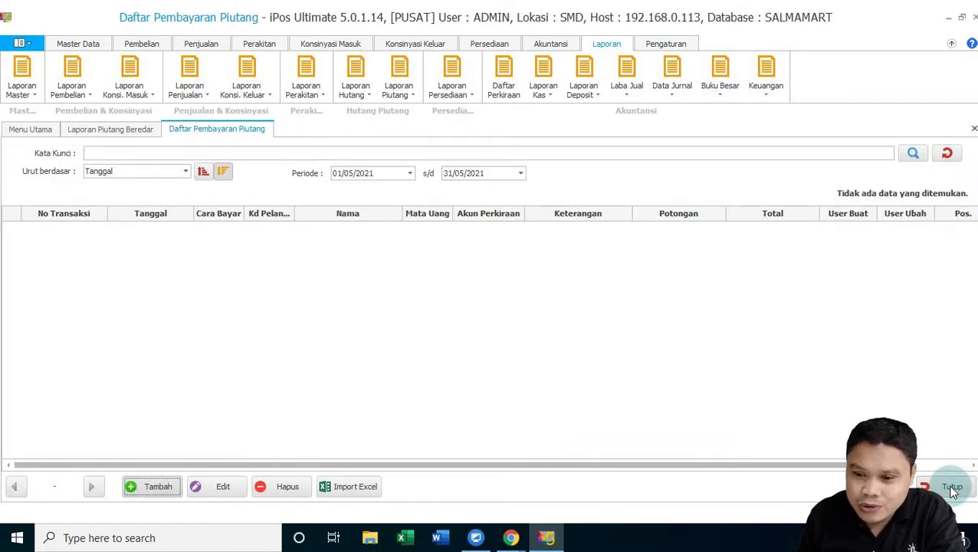
click(950, 489)
click(596, 385)
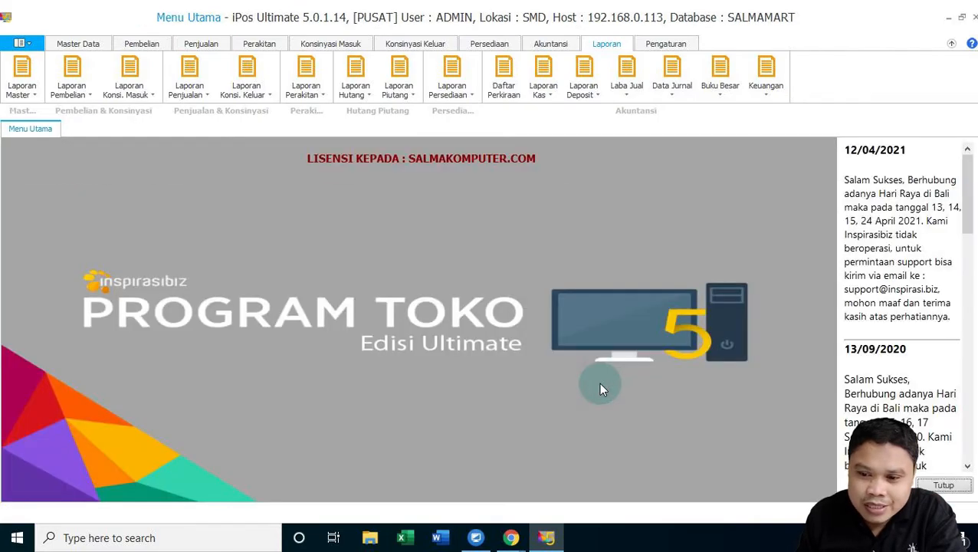
click(941, 485)
Reopen Status Lunas BG/Cek for receivables, search the payments of Pelanggan CABANG to check for open ones, and close it
double_click(59, 17)
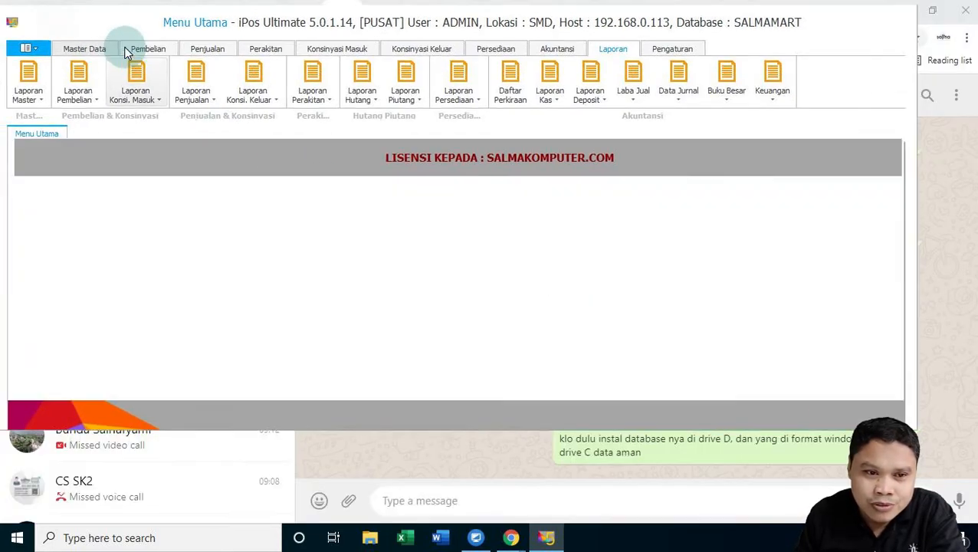
click(205, 43)
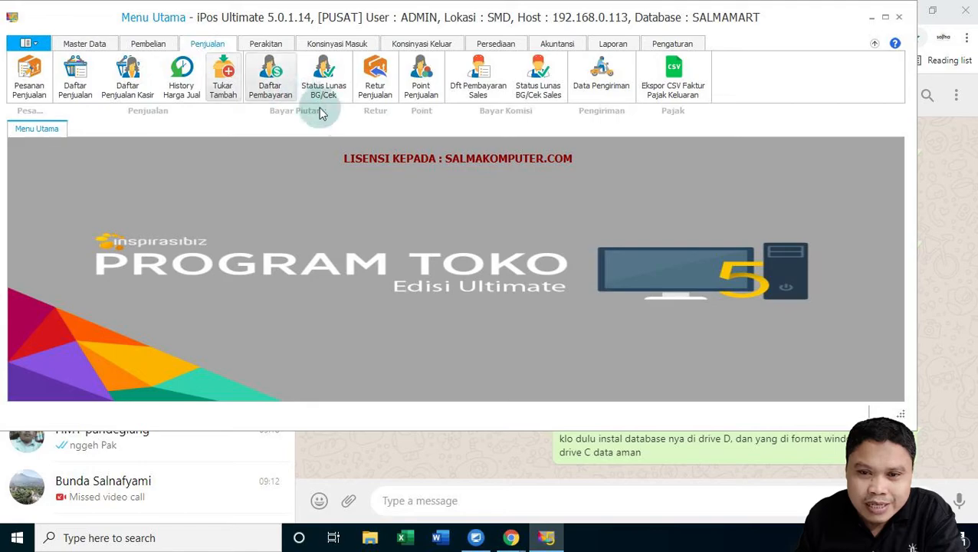
click(885, 17)
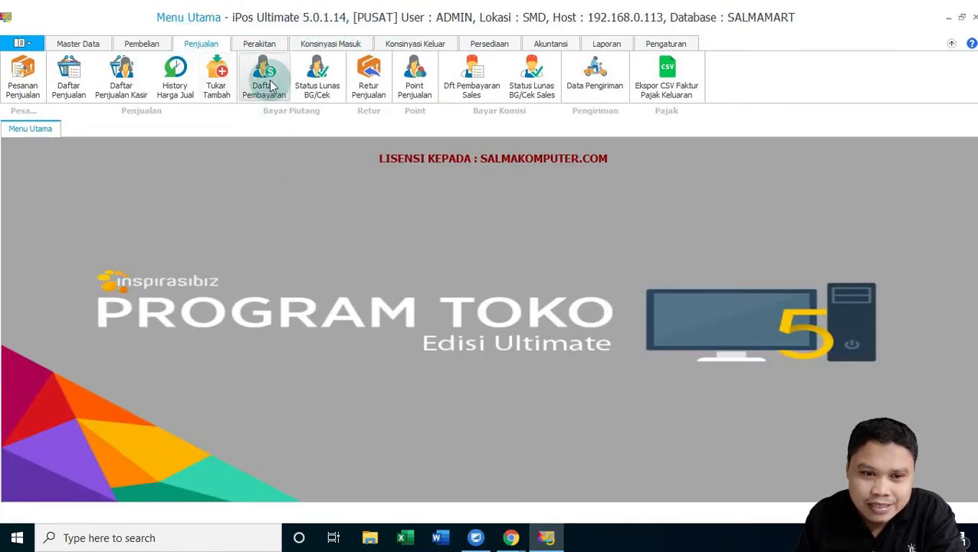
click(316, 90)
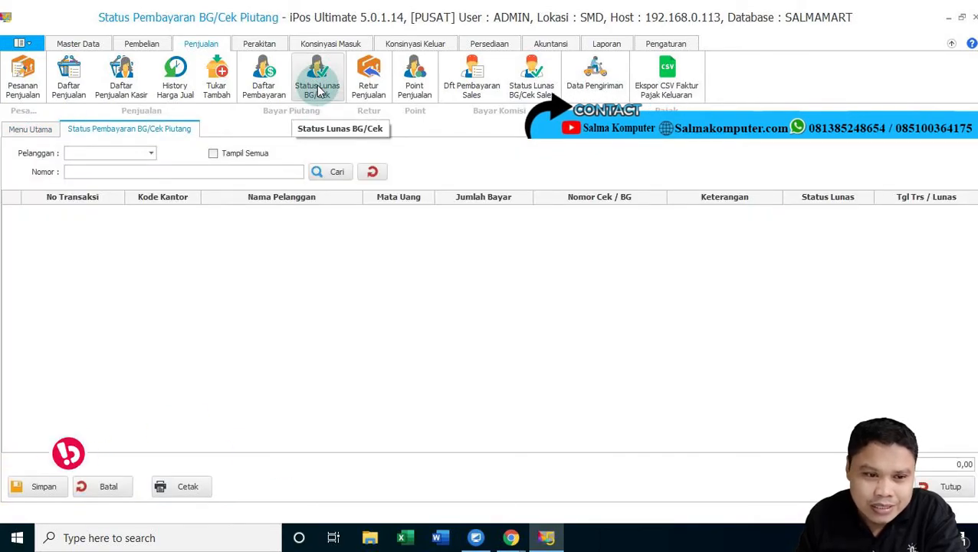
click(151, 153)
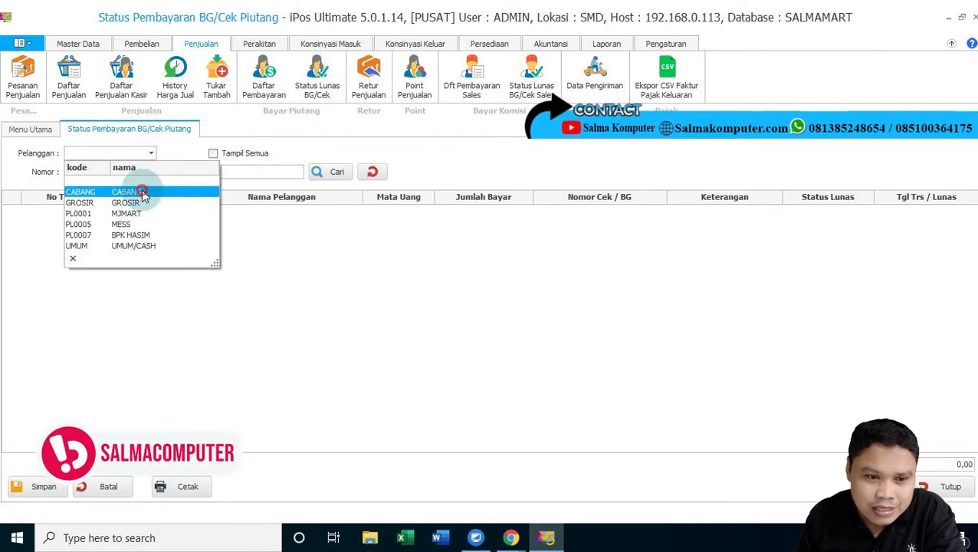
click(142, 192)
click(335, 172)
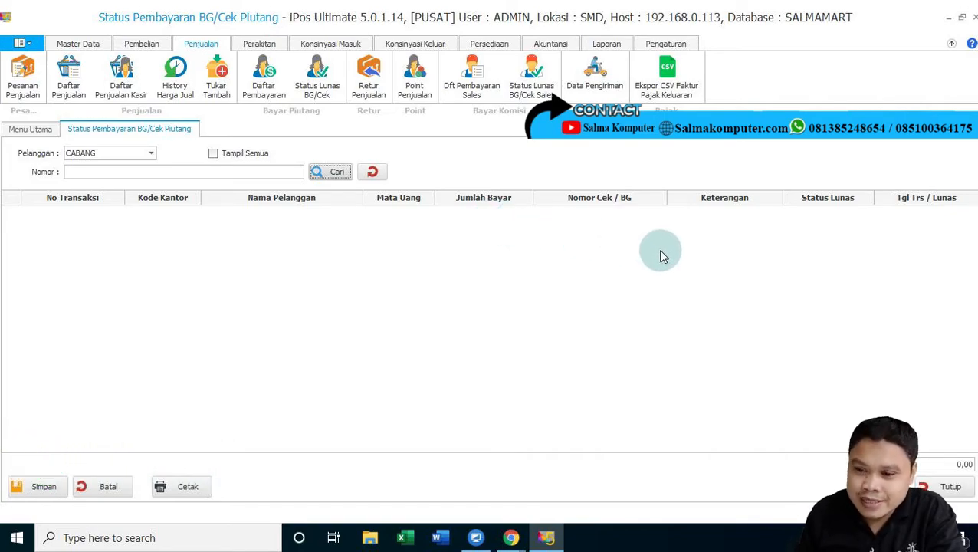
click(951, 488)
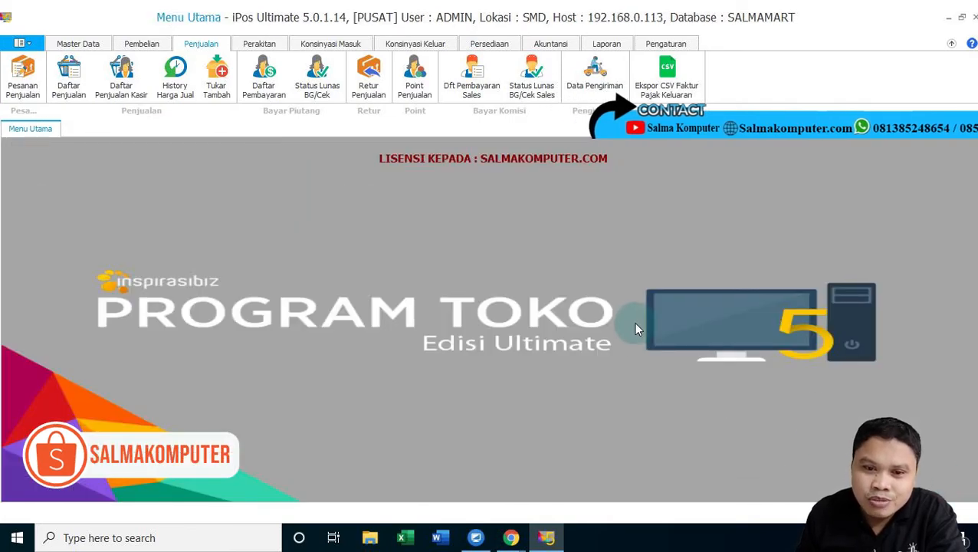